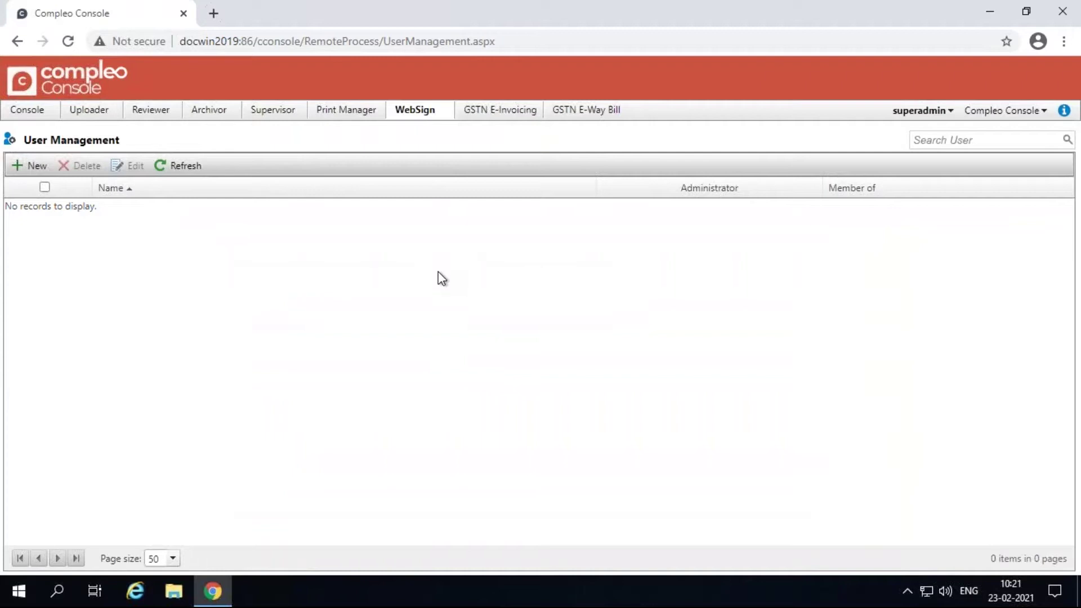
Step: Register all listed Compleo Console users except the fifth and sixth as WebSign users
click(28, 165)
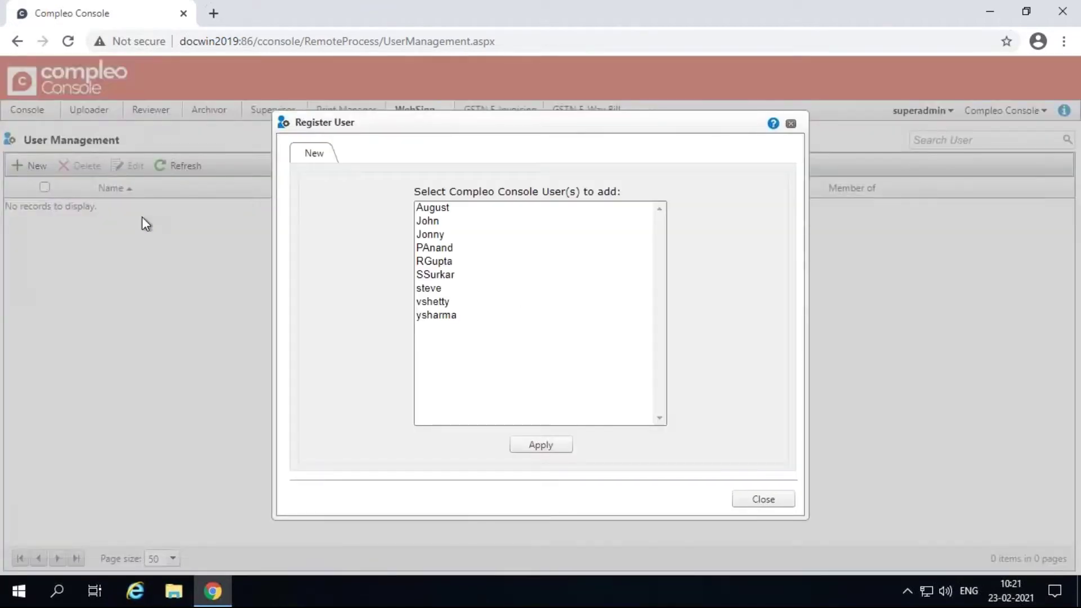
click(447, 319)
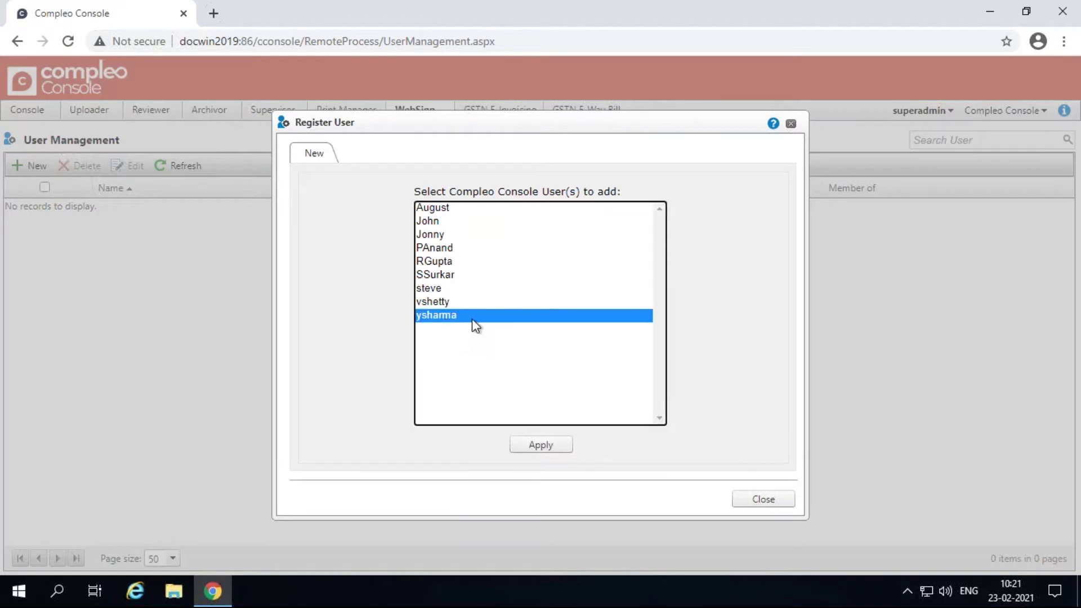
drag(472, 321, 464, 227)
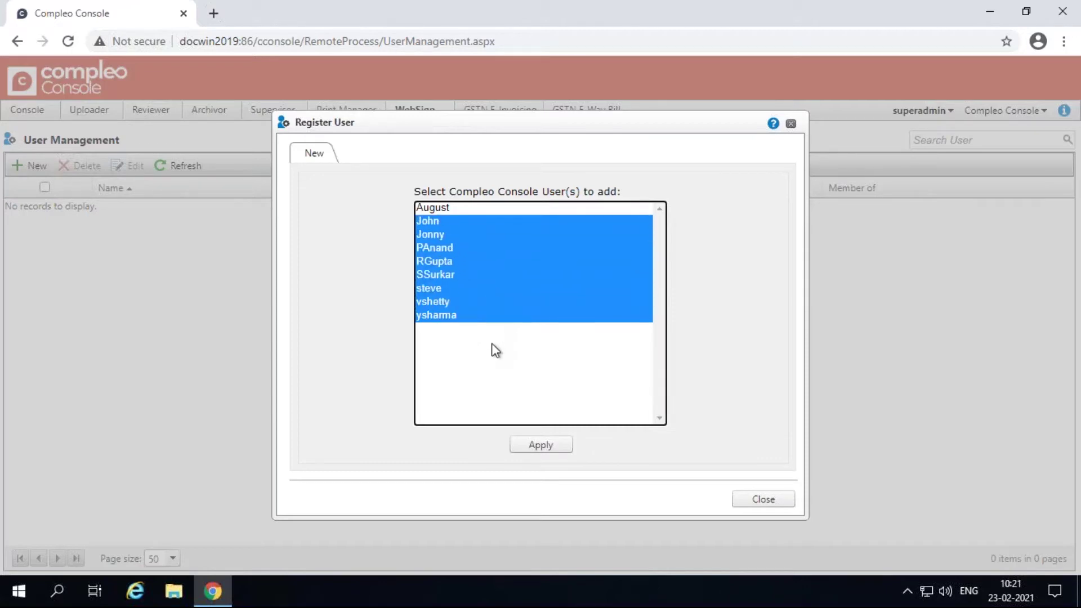
click(487, 319)
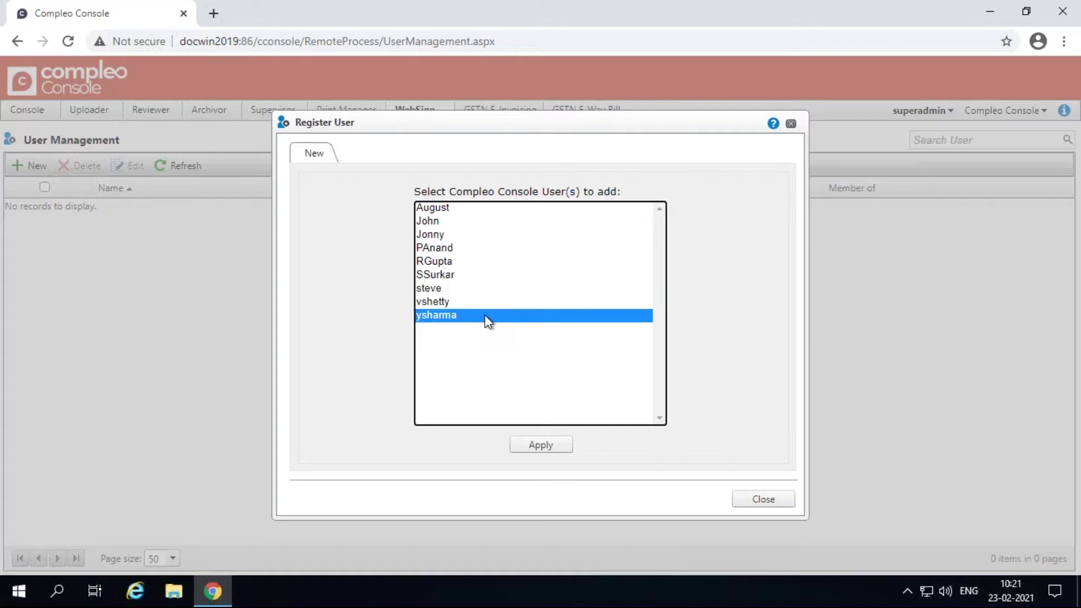
ctrl+click(476, 288)
ctrl+click(474, 275)
ctrl+click(469, 301)
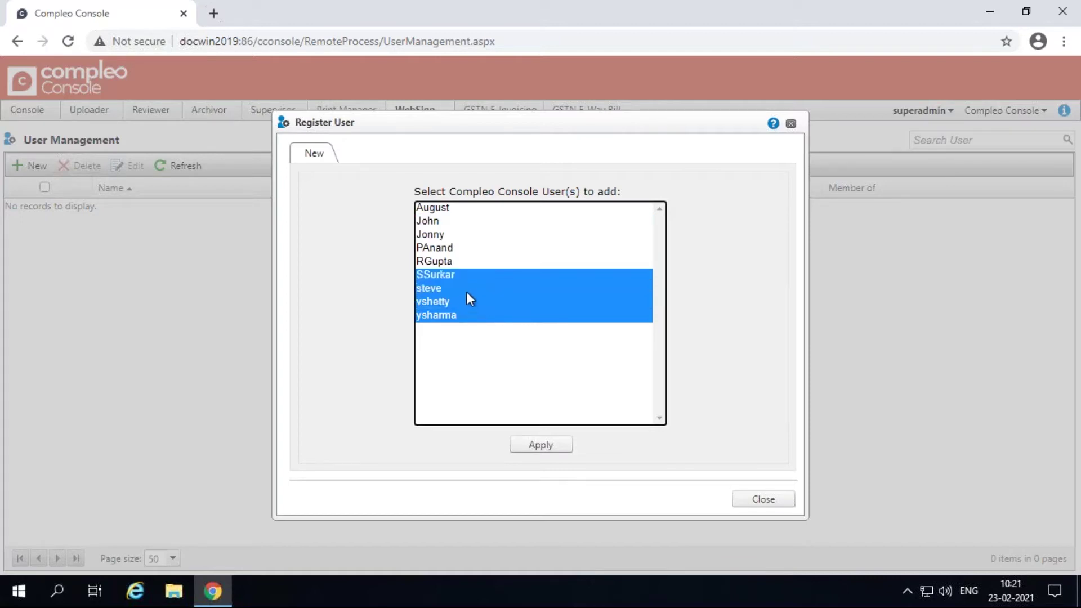
ctrl+click(467, 275)
ctrl+click(466, 248)
ctrl+click(467, 235)
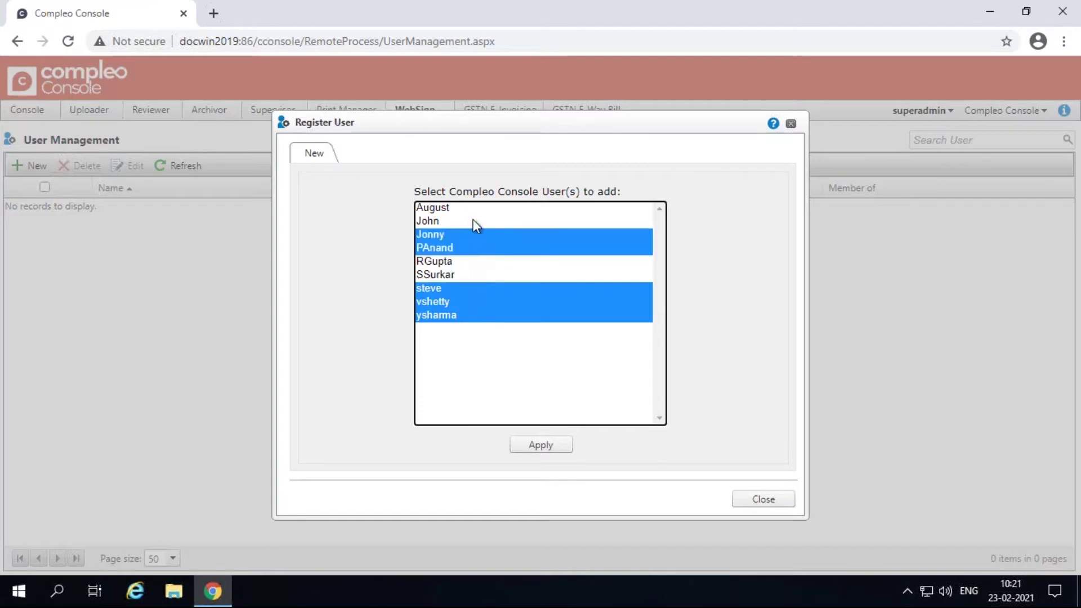
ctrl+click(473, 220)
ctrl+click(483, 207)
click(567, 445)
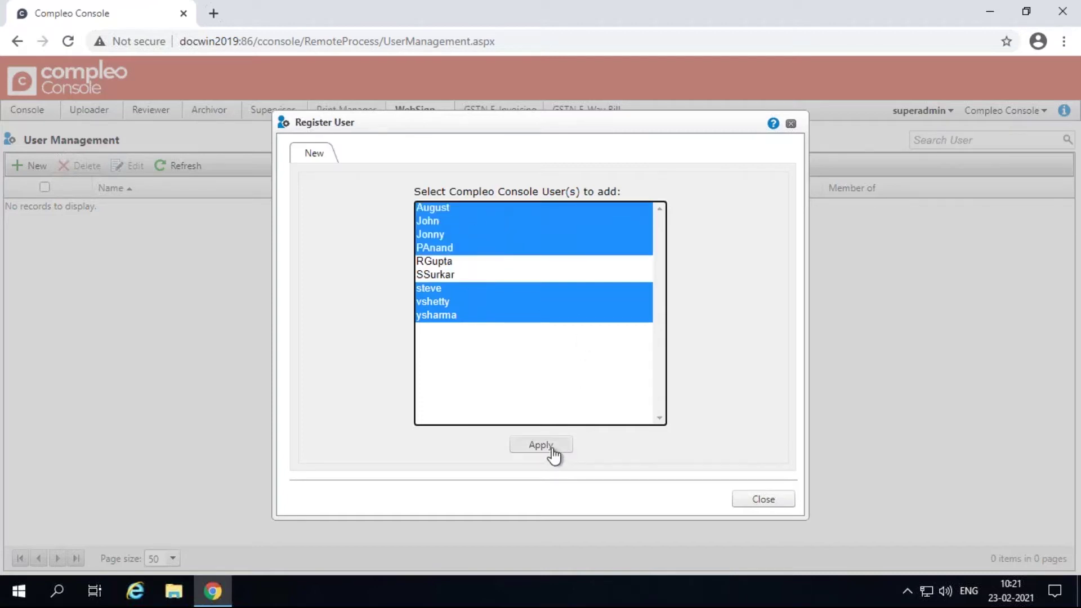
click(758, 500)
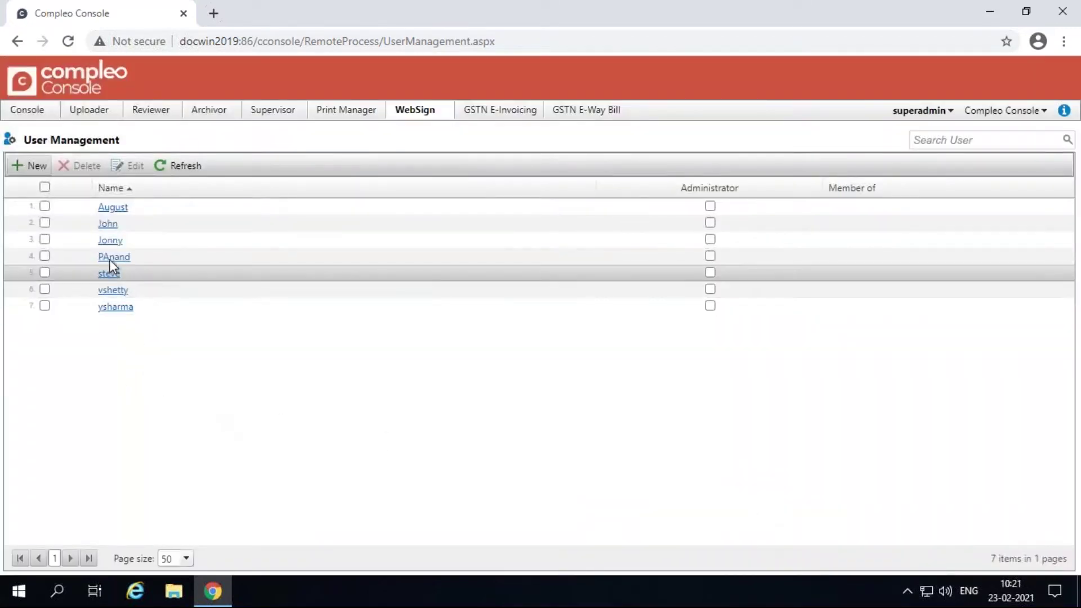
Step: Grant administrator rights to the users in rows 4 and 6
click(711, 256)
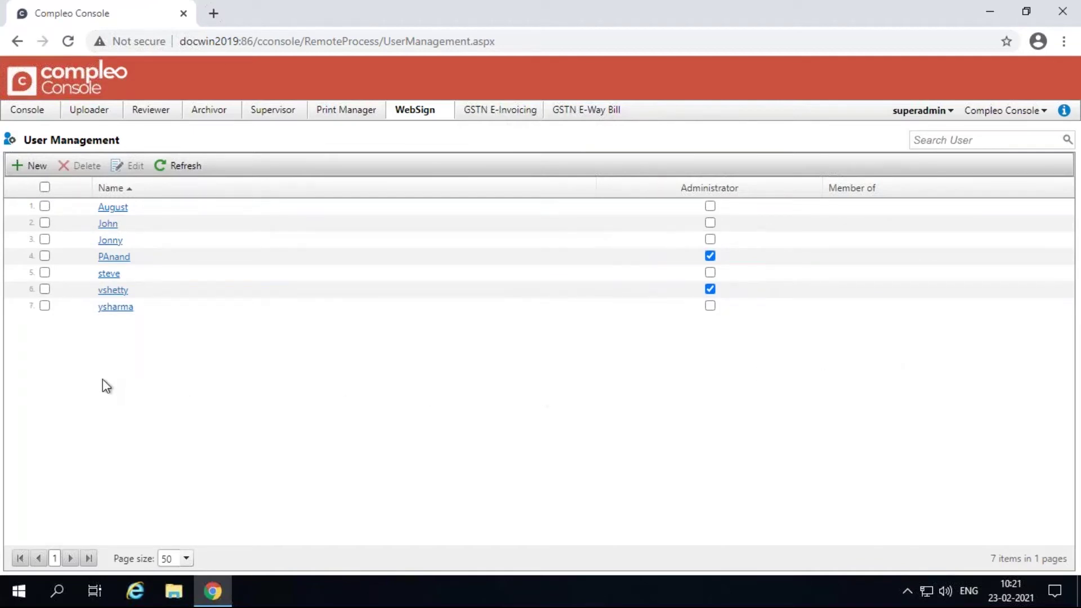
Step: Delete the user in row 7 from the WebSign user list
click(45, 305)
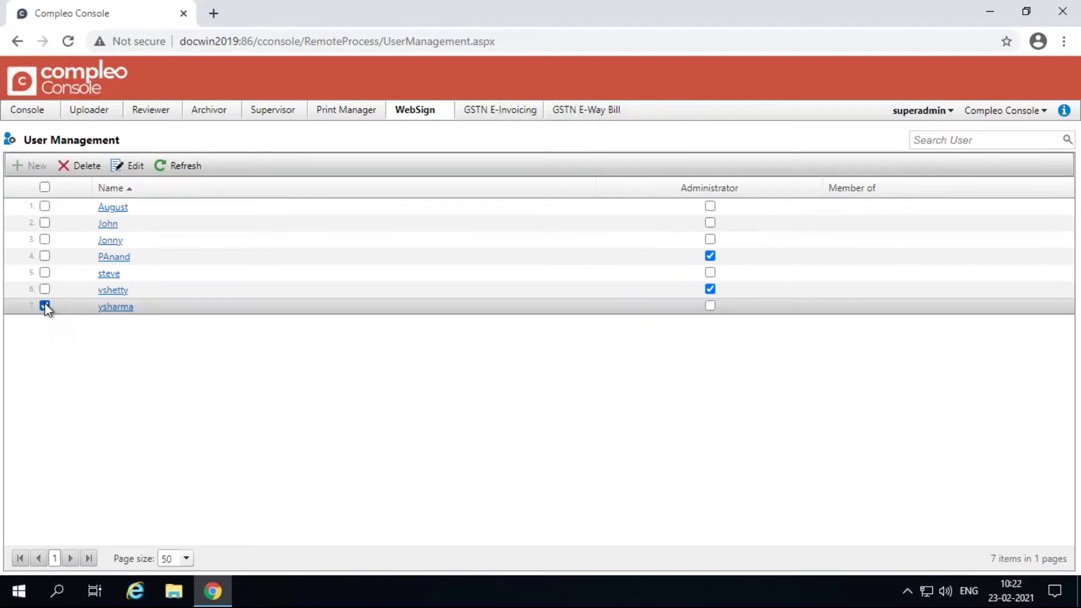
click(78, 166)
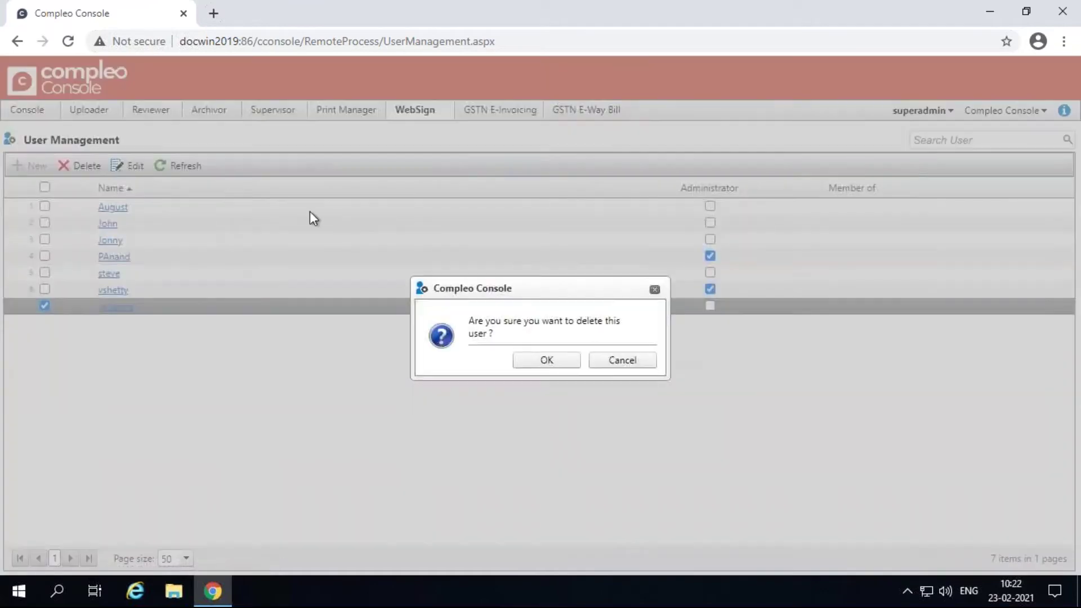
click(548, 358)
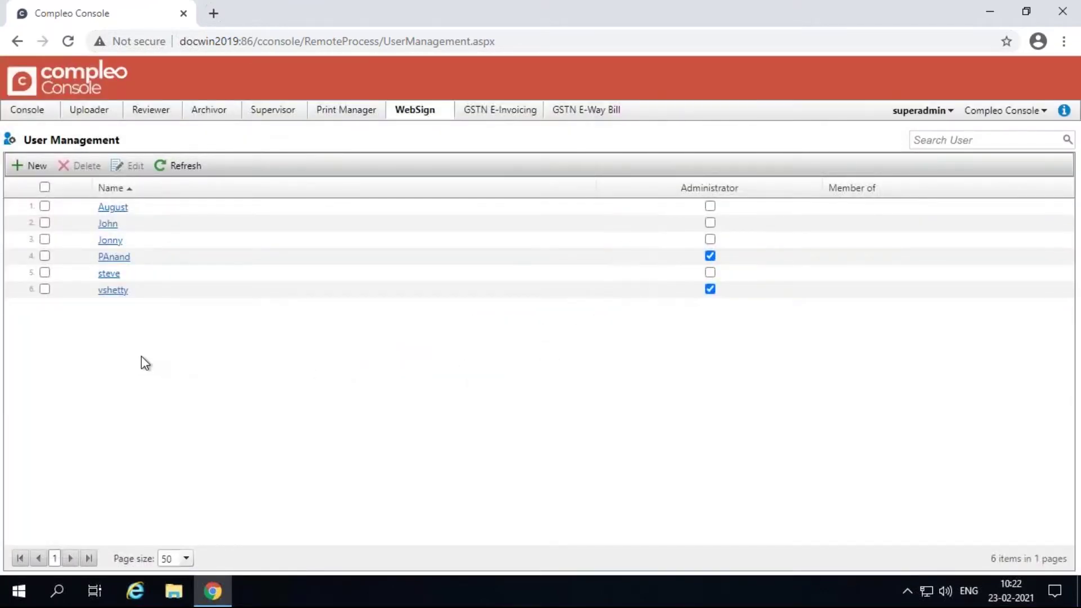
Step: Delete the two users in rows 3 and 5 together
click(44, 273)
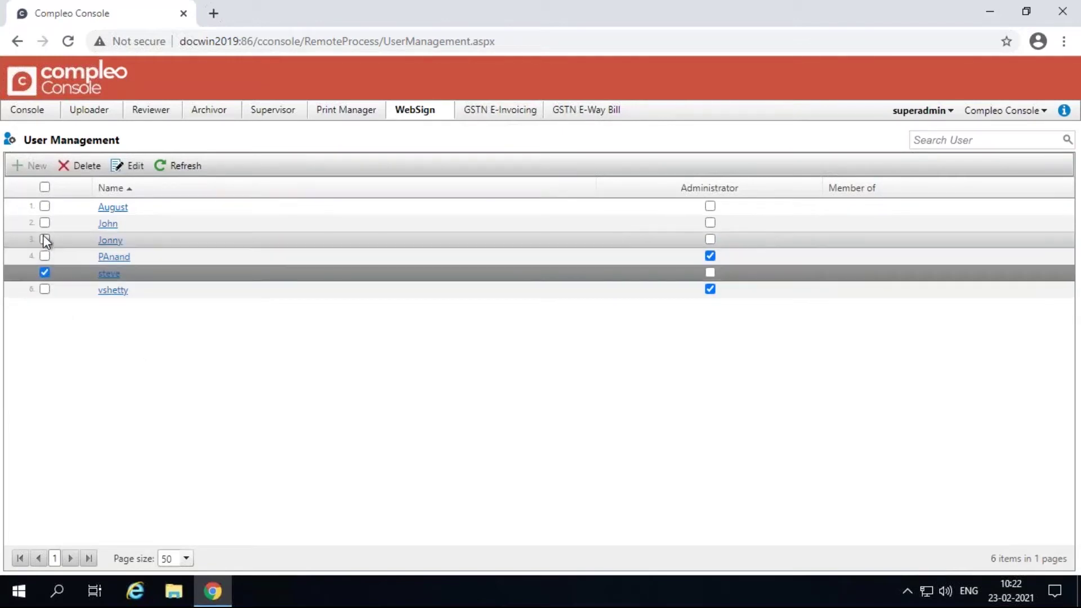
click(44, 239)
click(78, 166)
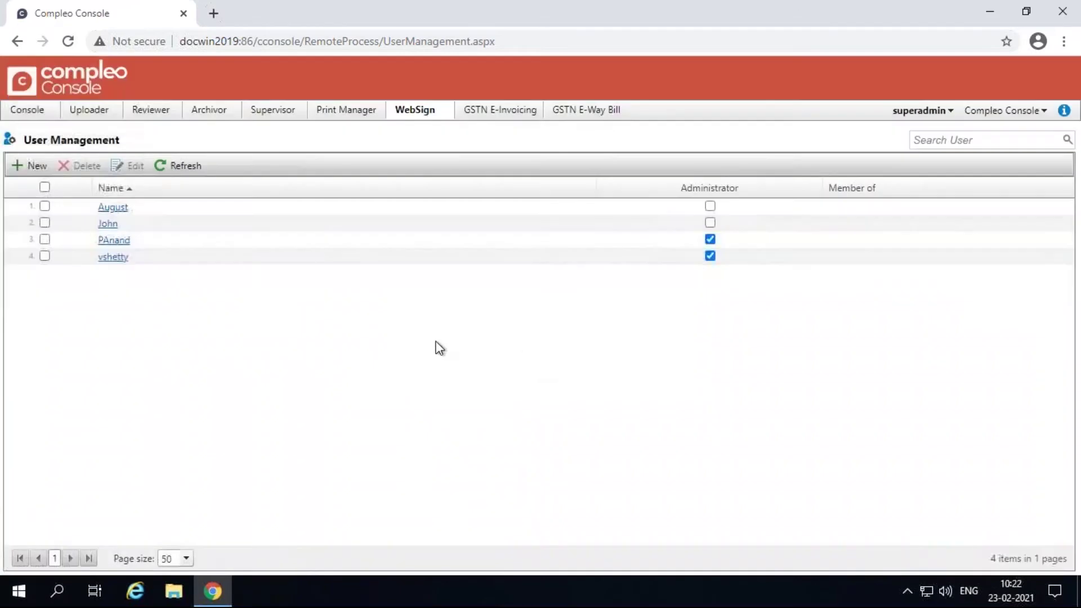
click(541, 360)
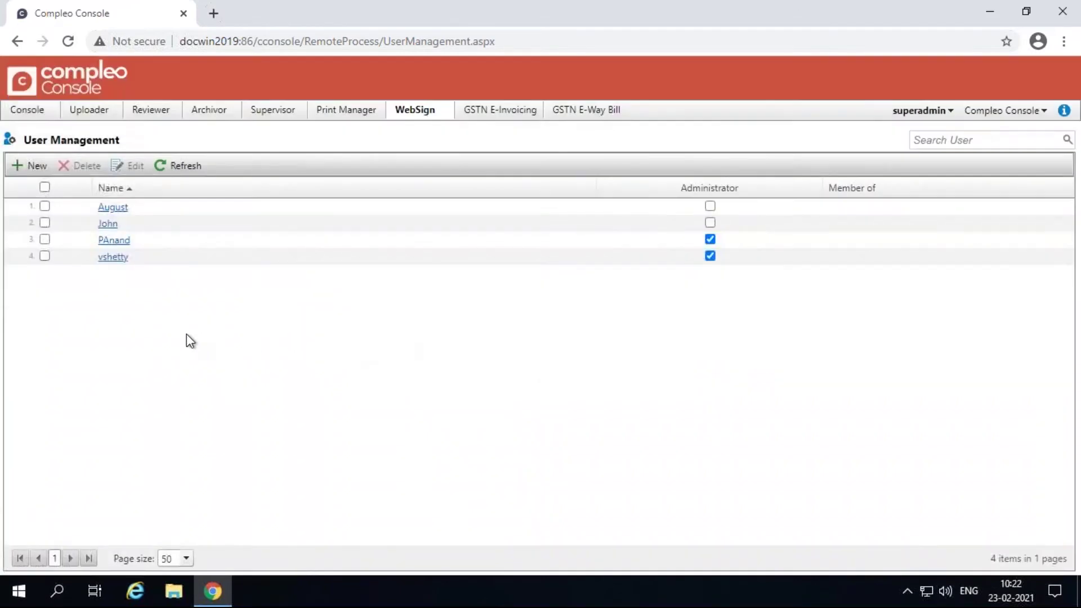
Step: Examine the group memberships of the user in row 3
click(44, 239)
click(130, 165)
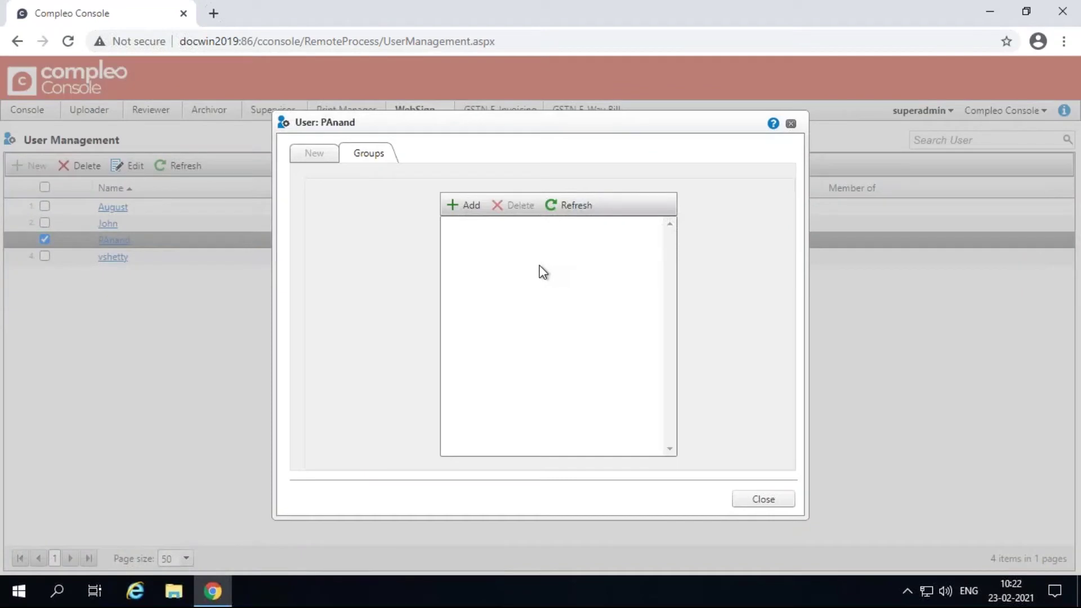
click(766, 503)
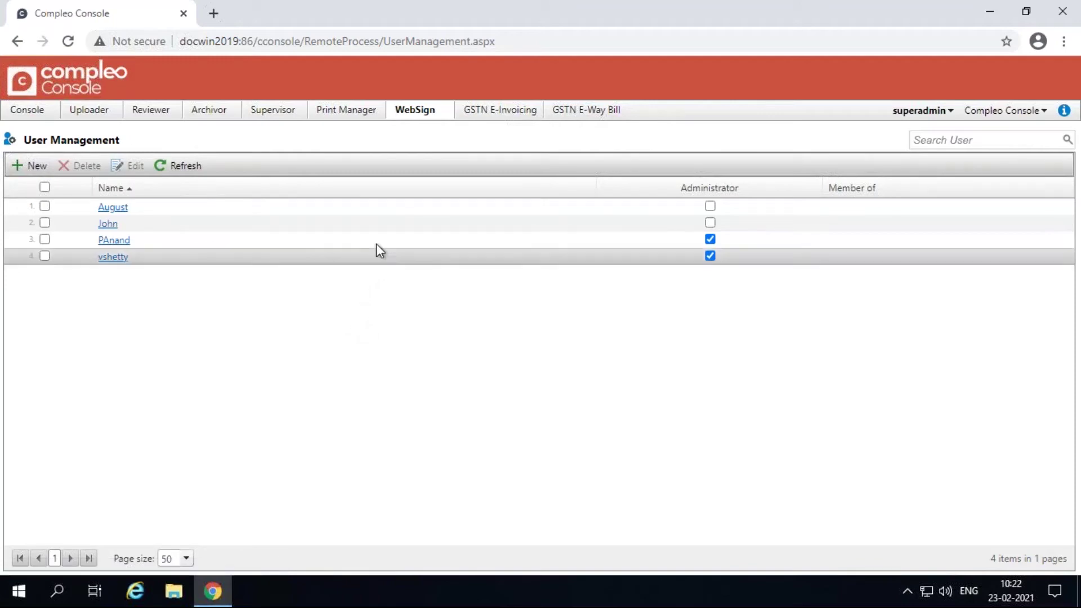
Step: Create a WebSign user group named "HR department" in User Group Management
mouse_move(428, 115)
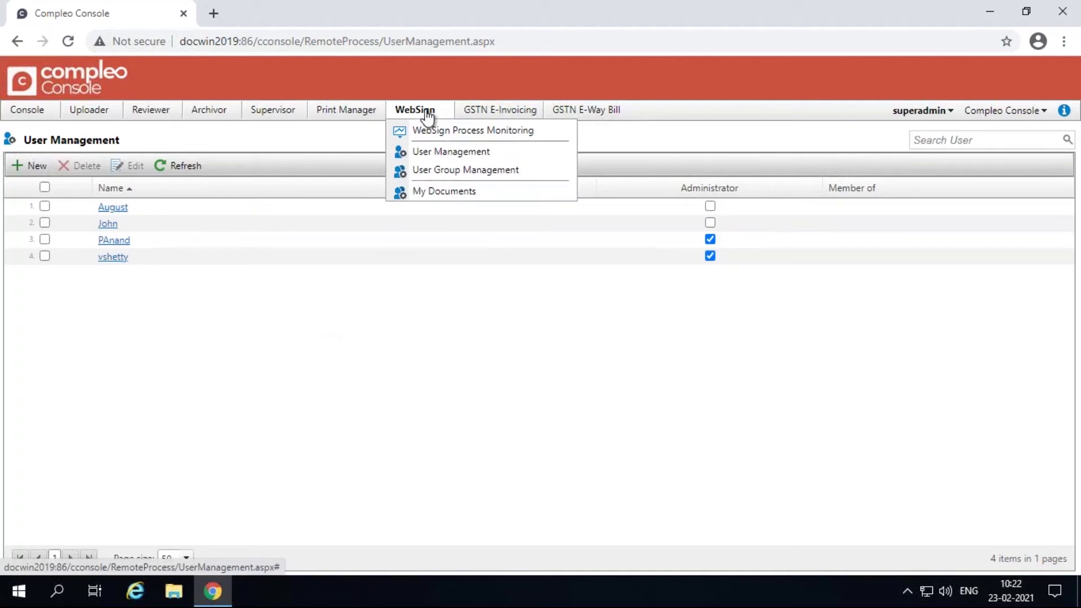
click(450, 171)
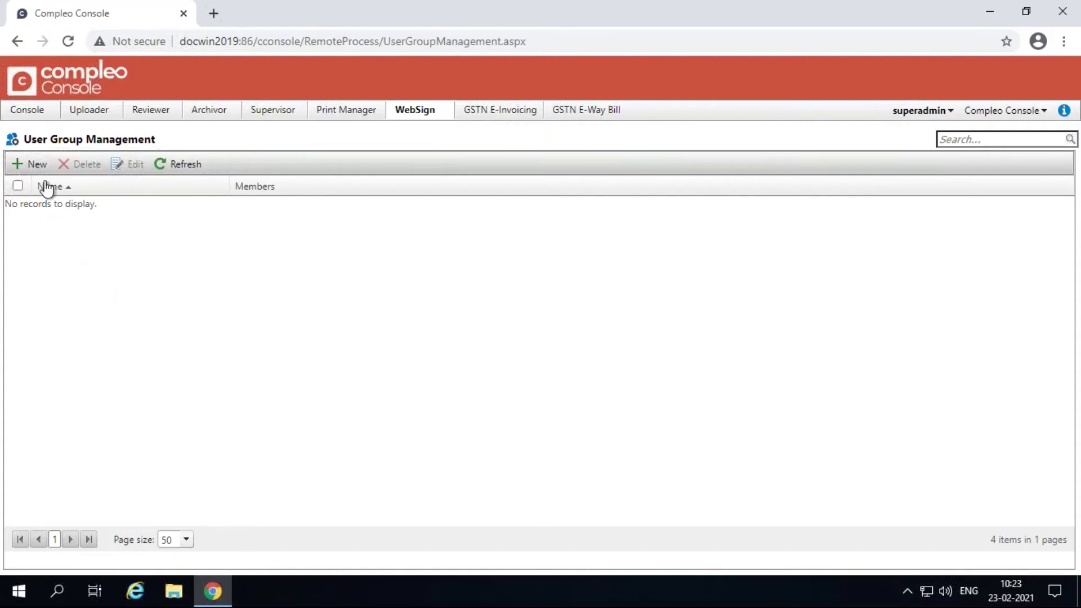
click(32, 164)
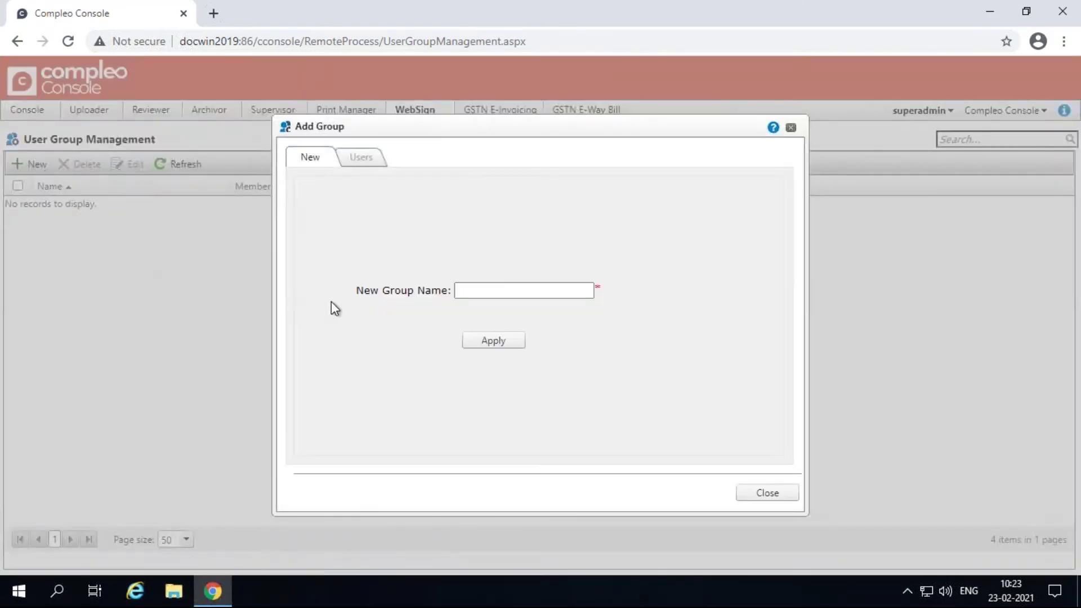
click(504, 291)
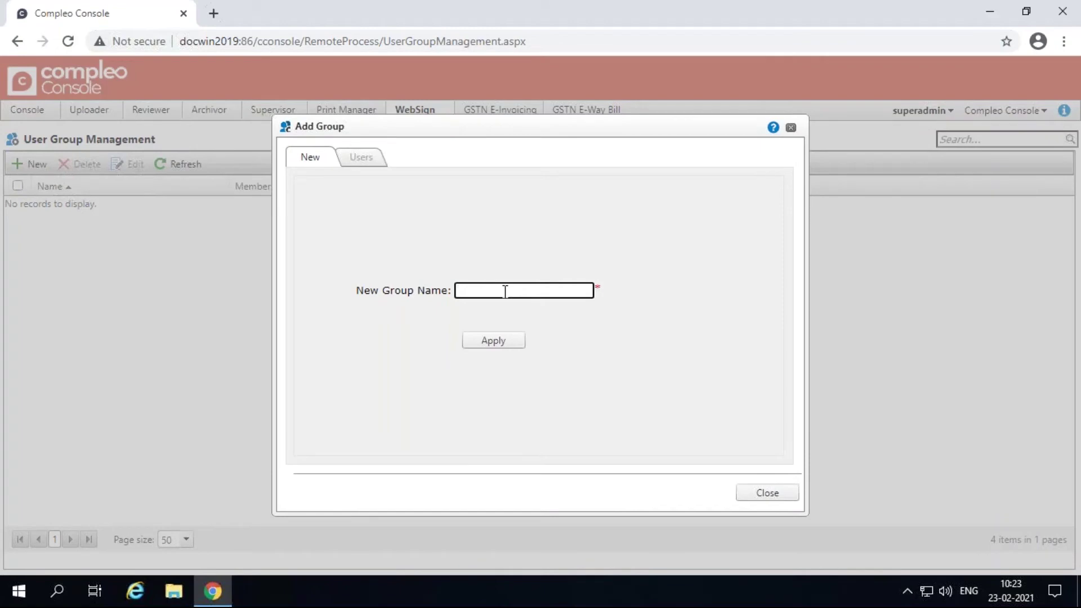
text(HR department)
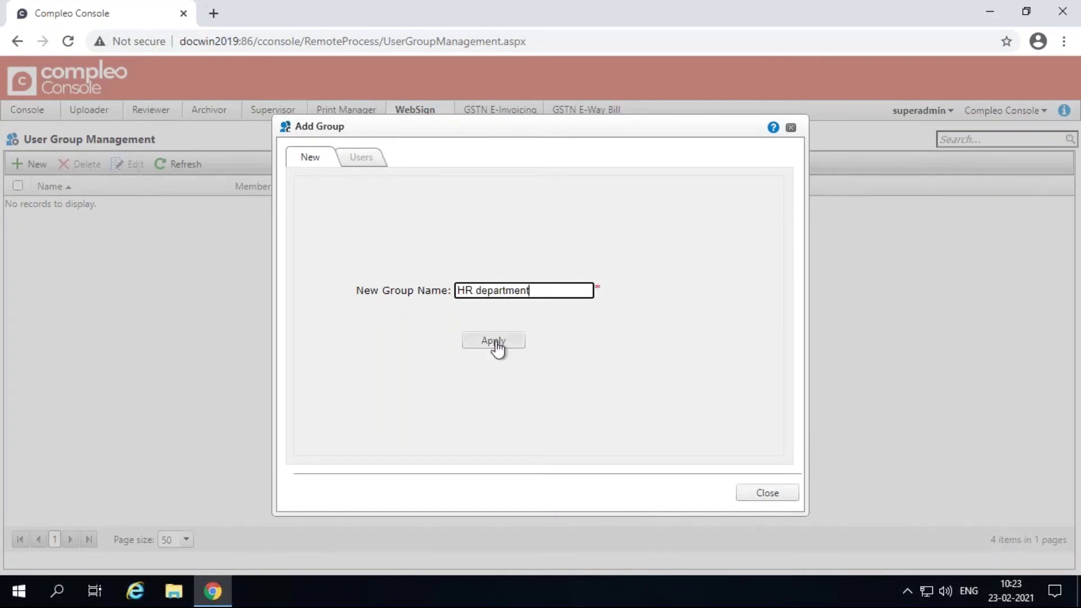
click(493, 341)
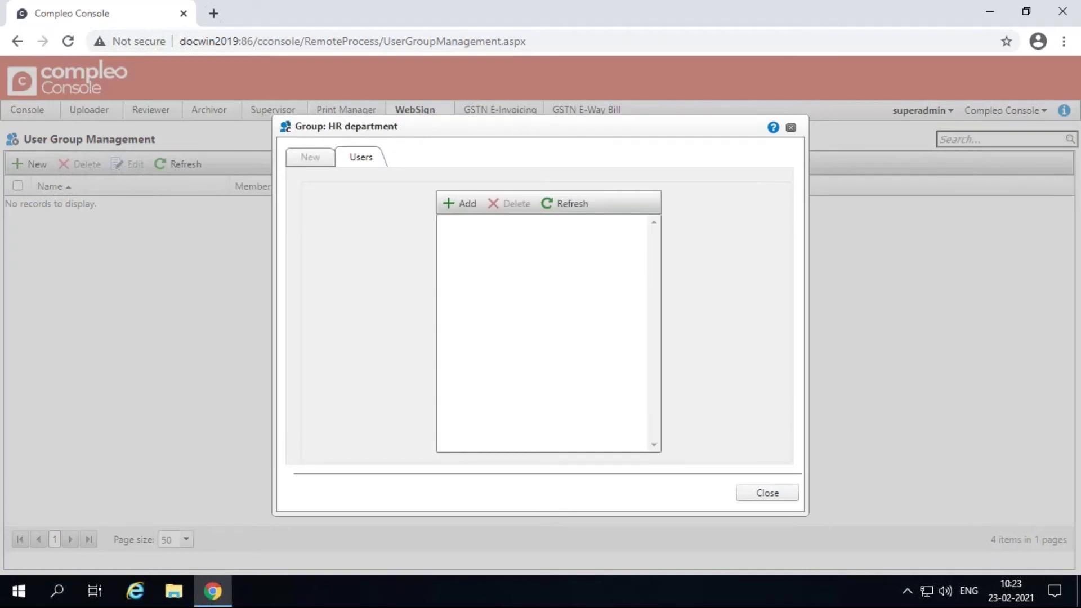
Step: Add the third and fourth listed users as members of the HR department group
click(459, 204)
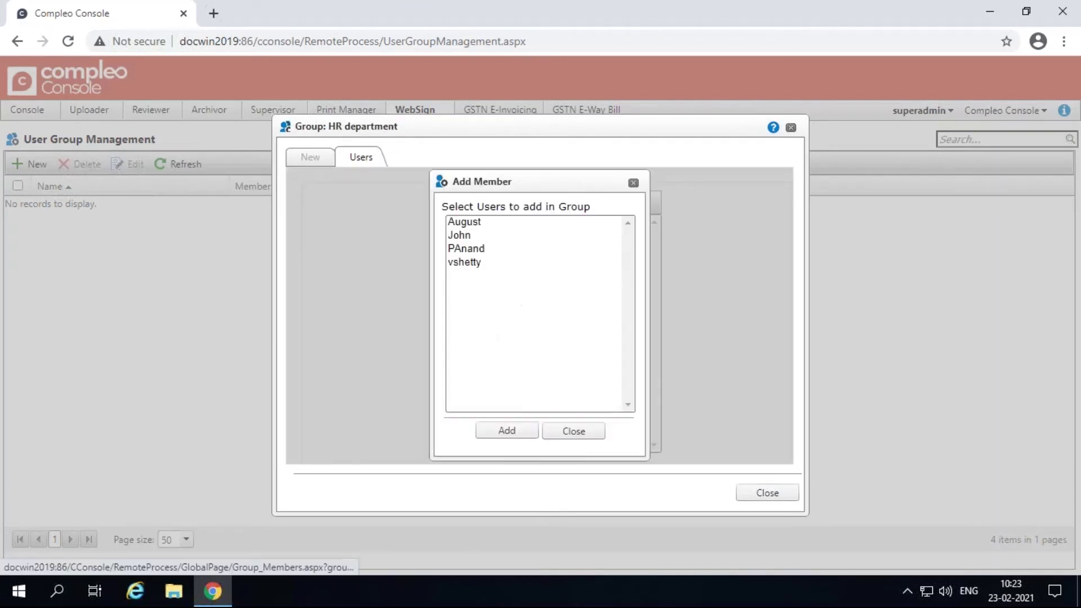
click(476, 250)
ctrl+click(478, 264)
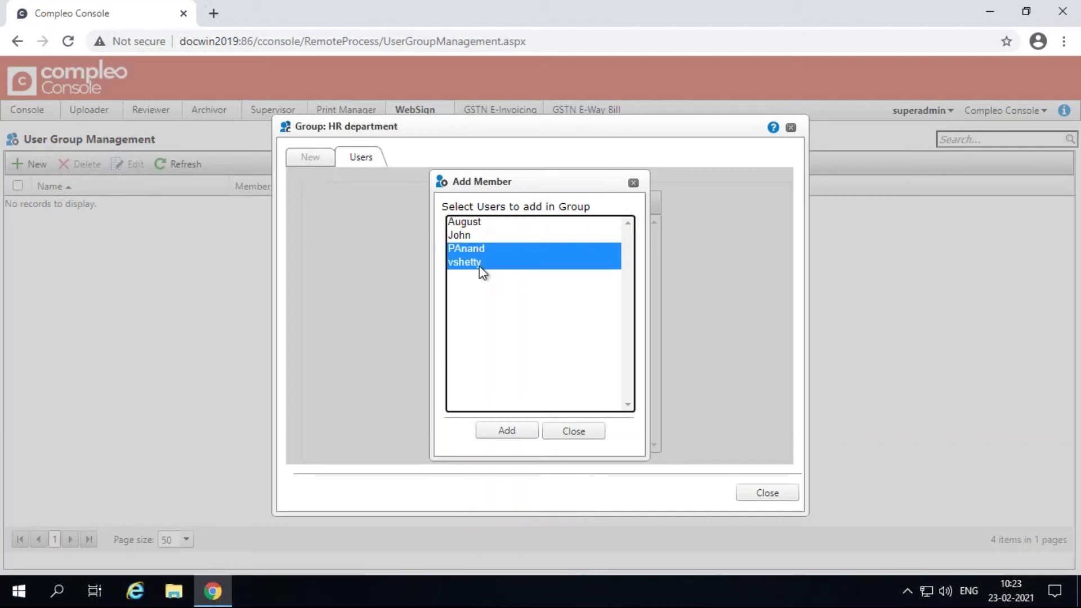
click(507, 431)
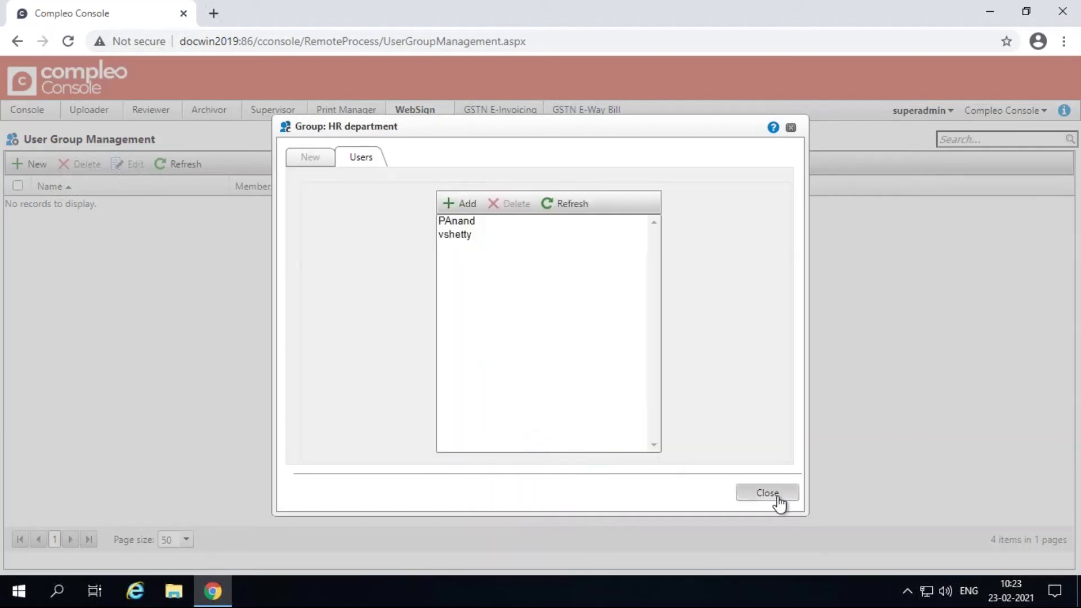
click(778, 495)
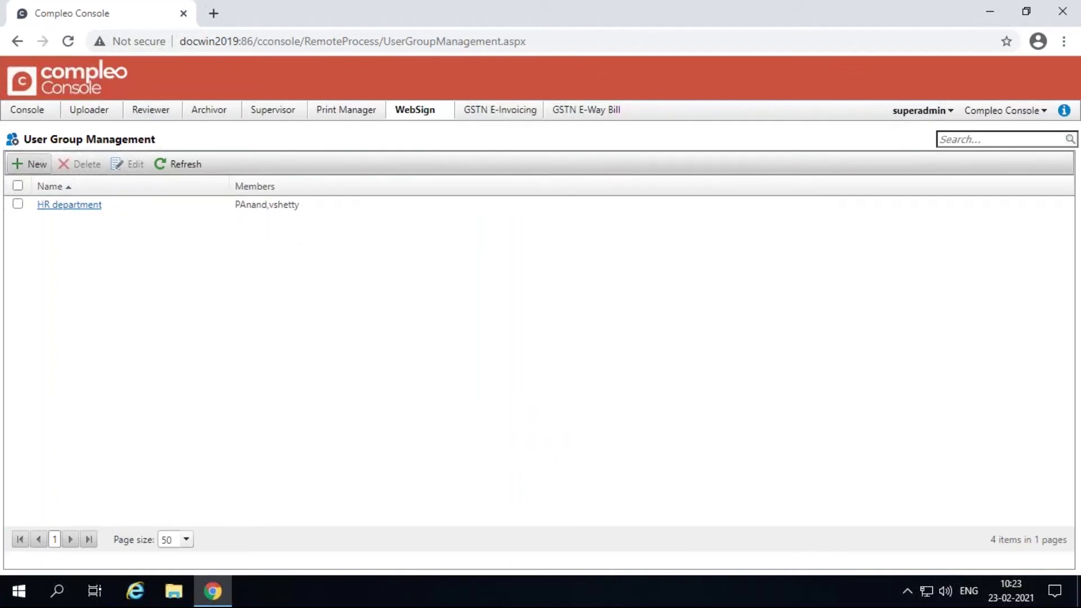
Step: Create a second user group named "Documentation Department"
click(28, 165)
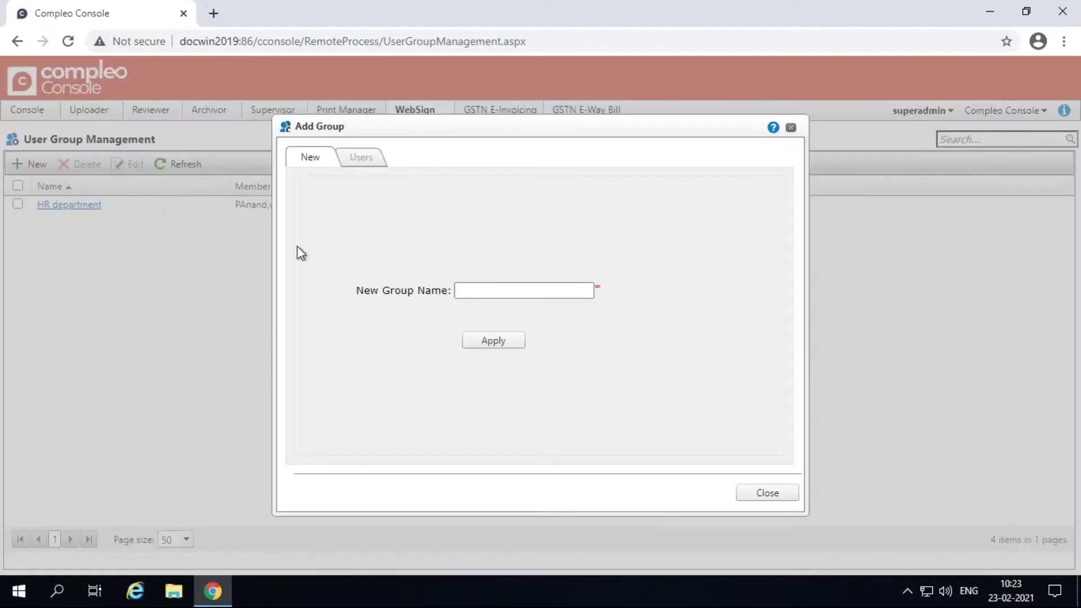
click(498, 290)
text(Doc)
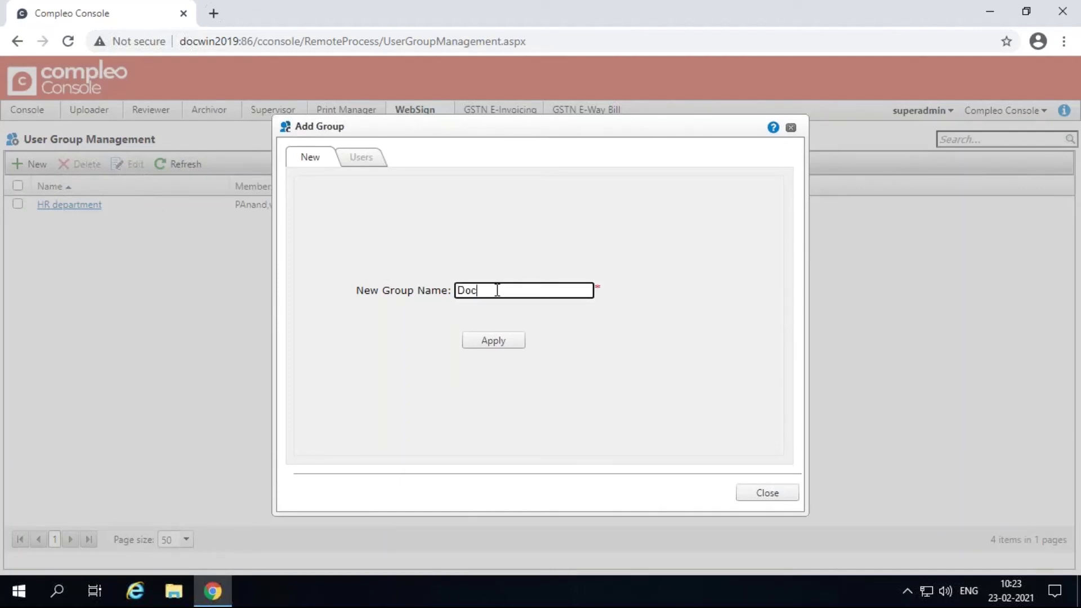
text(umentation Department)
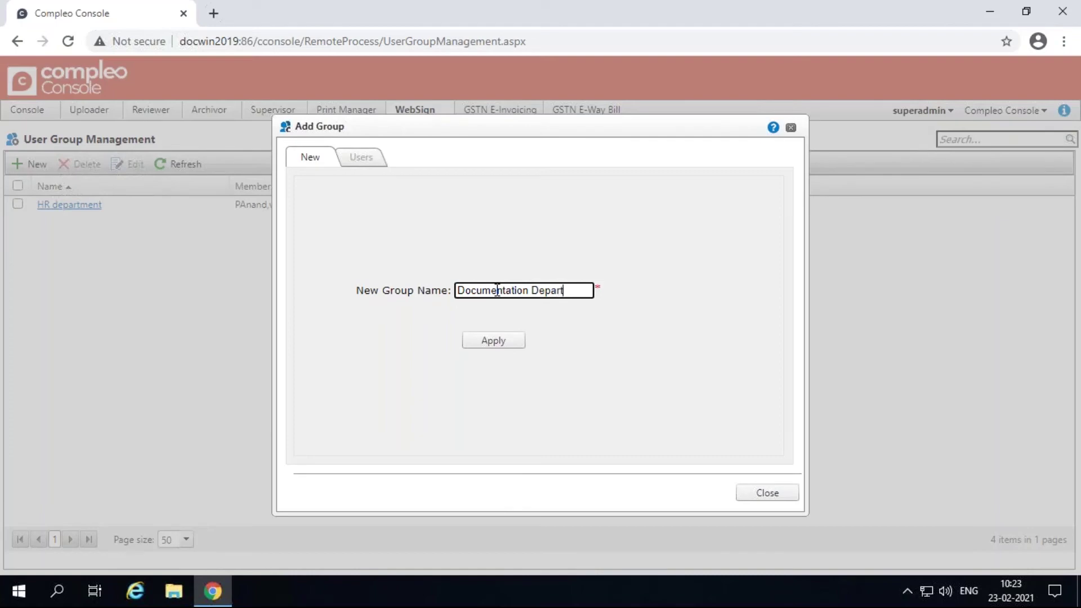
click(503, 341)
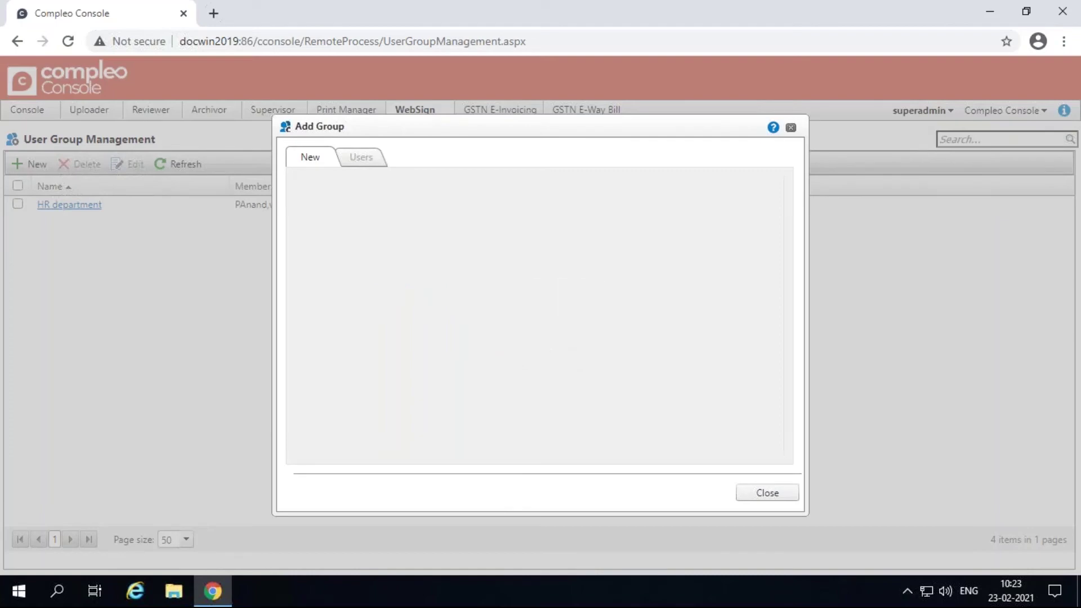
Step: Add the first and second listed users as members of the Documentation Department group
click(462, 203)
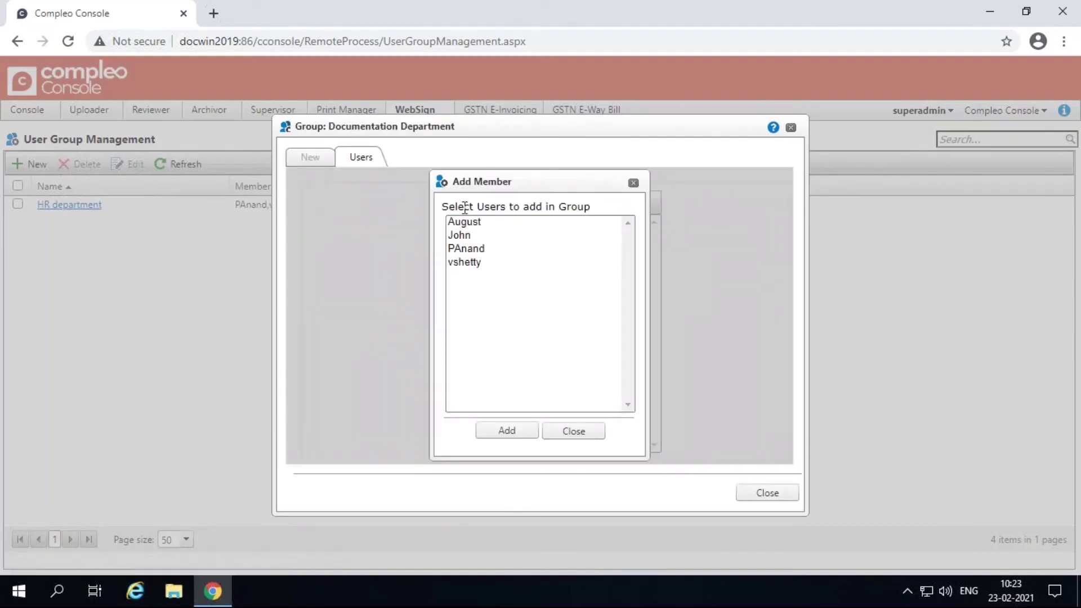
click(470, 223)
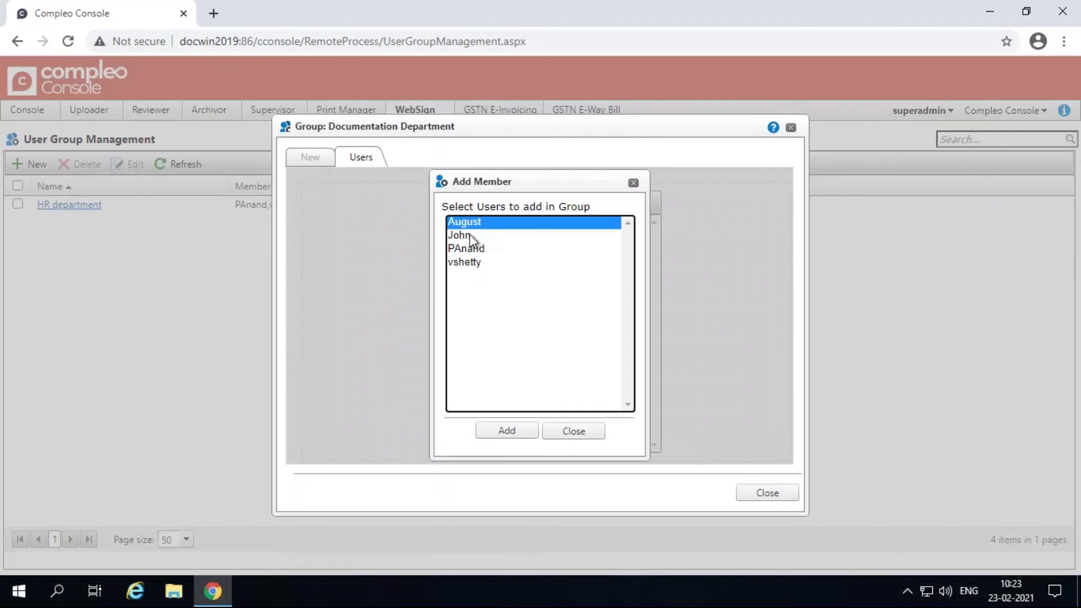
ctrl+click(470, 234)
click(526, 431)
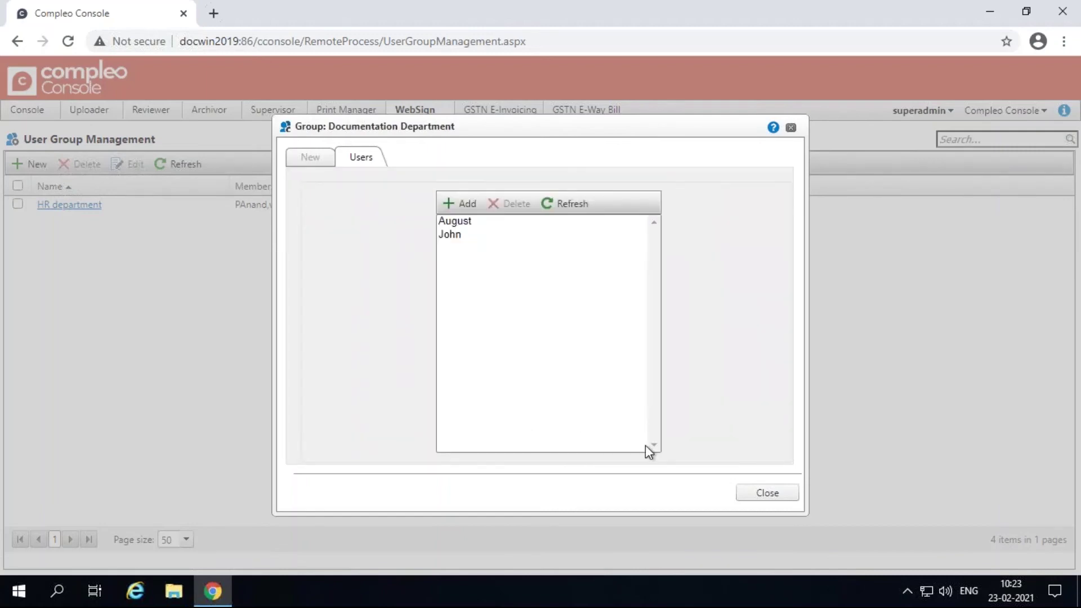
click(763, 499)
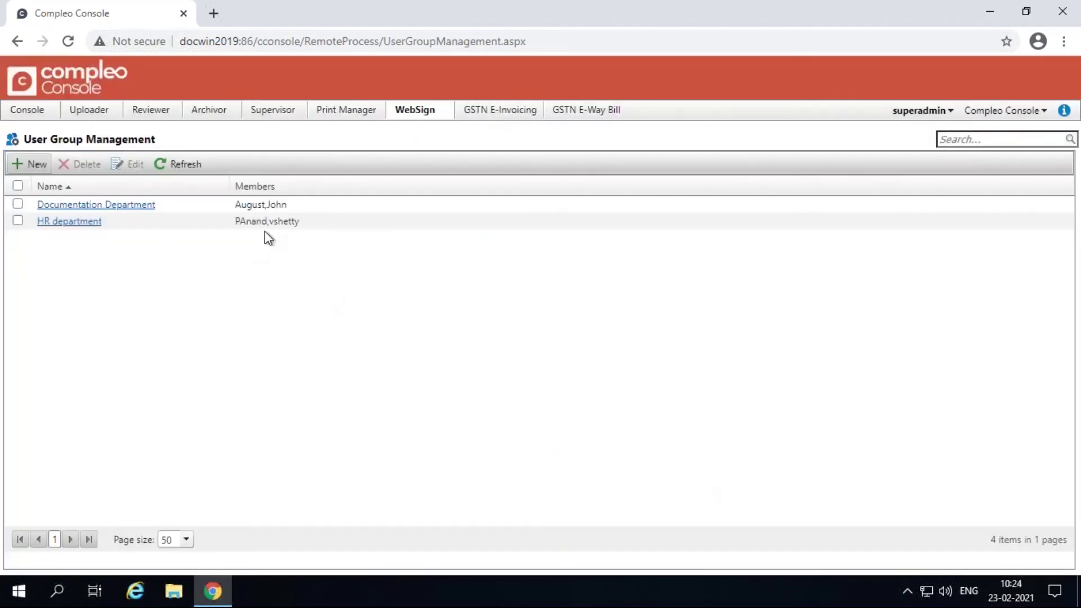
Step: Delete the "approvals" user group from User Group Management
click(16, 202)
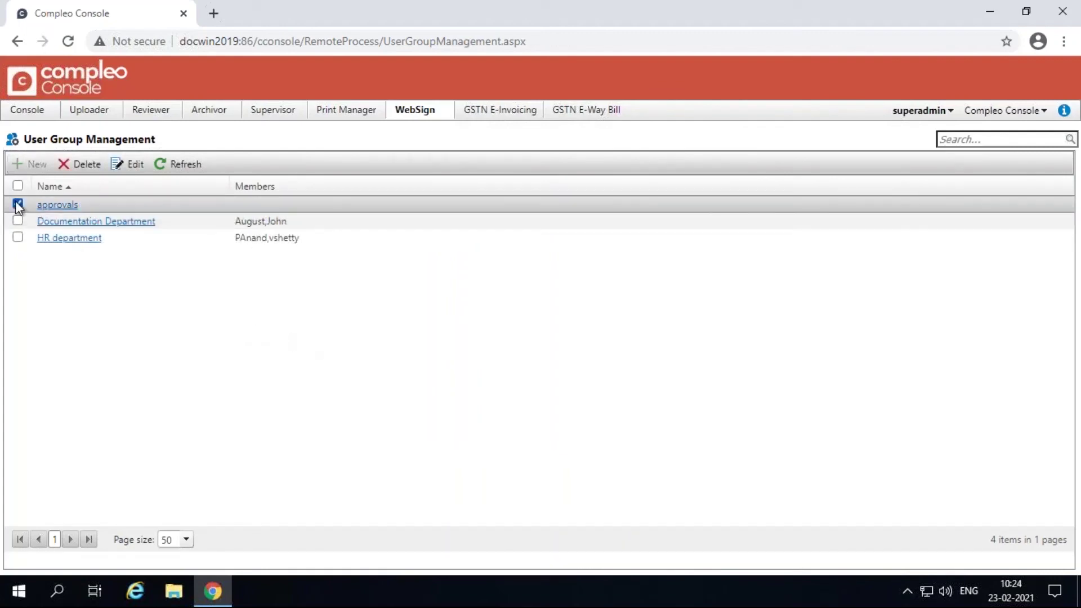
click(84, 164)
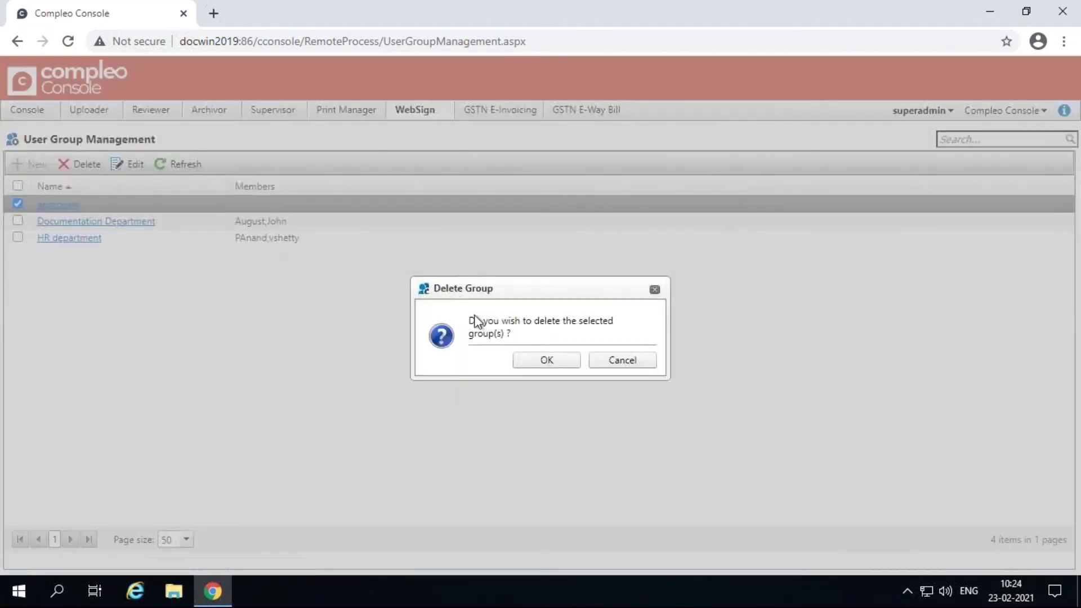
click(546, 361)
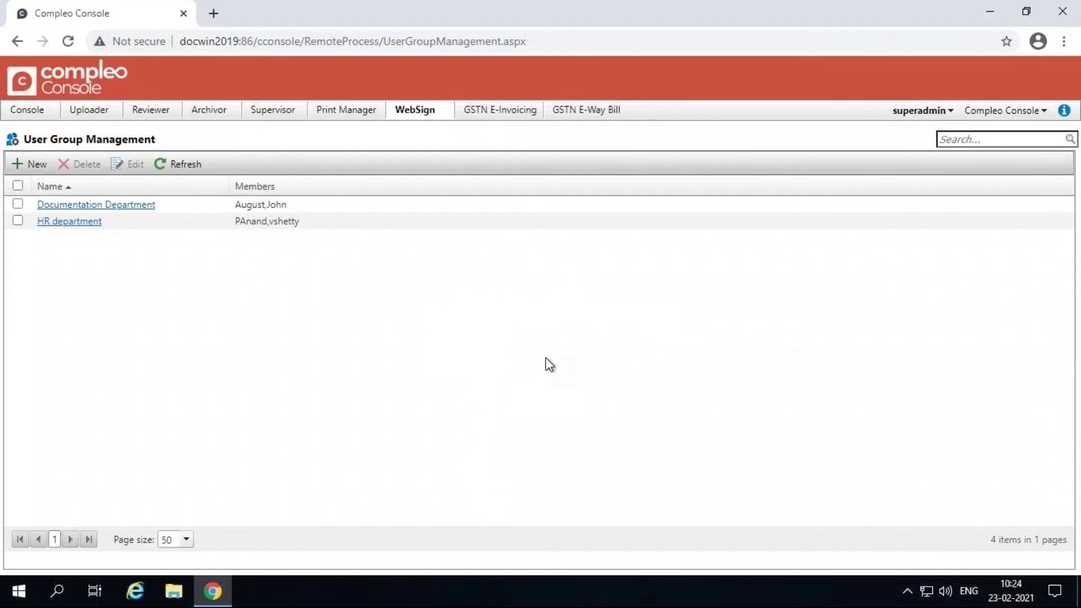
Step: Edit the Documentation Department group and add the first available user as a member
click(17, 204)
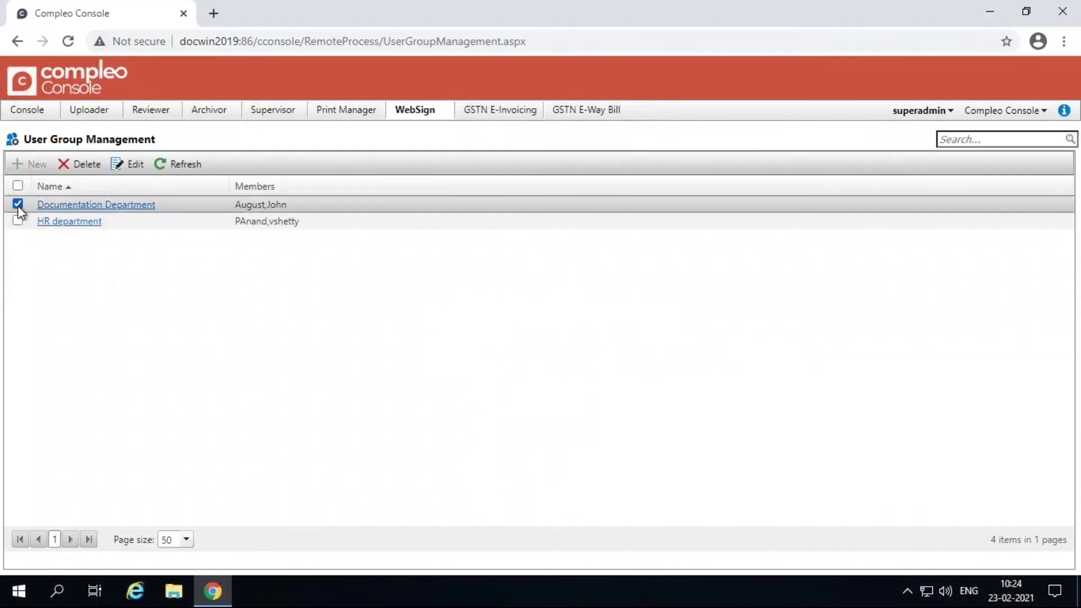
click(128, 164)
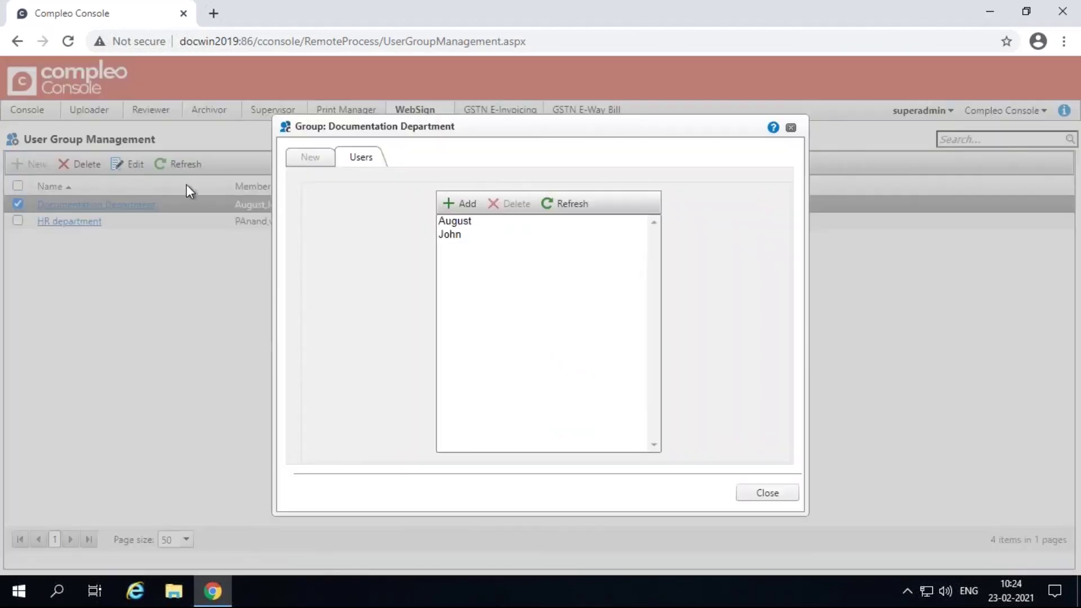
click(456, 203)
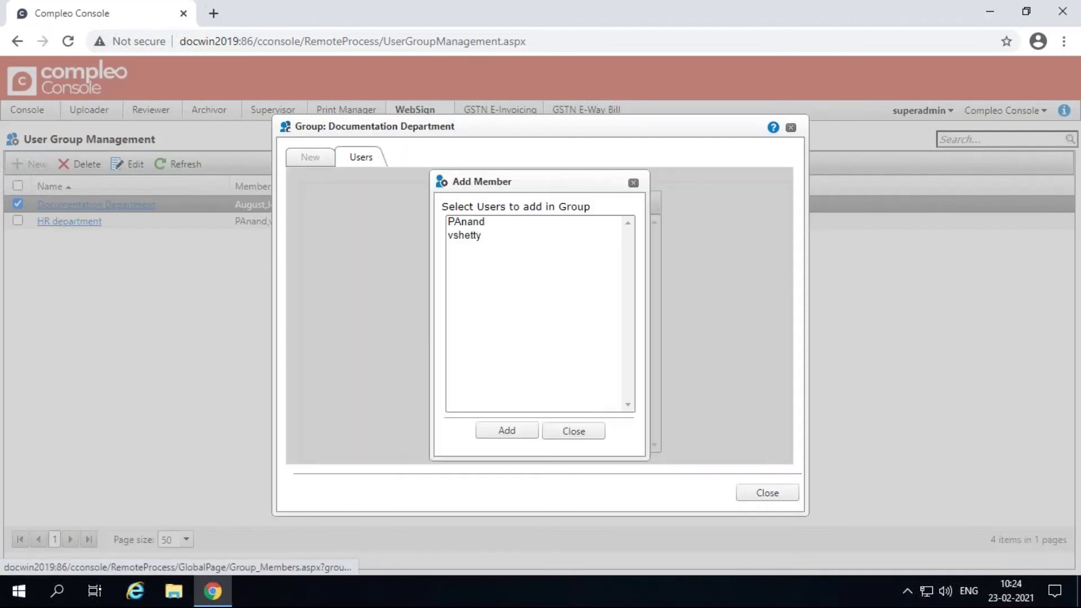
click(475, 225)
click(506, 430)
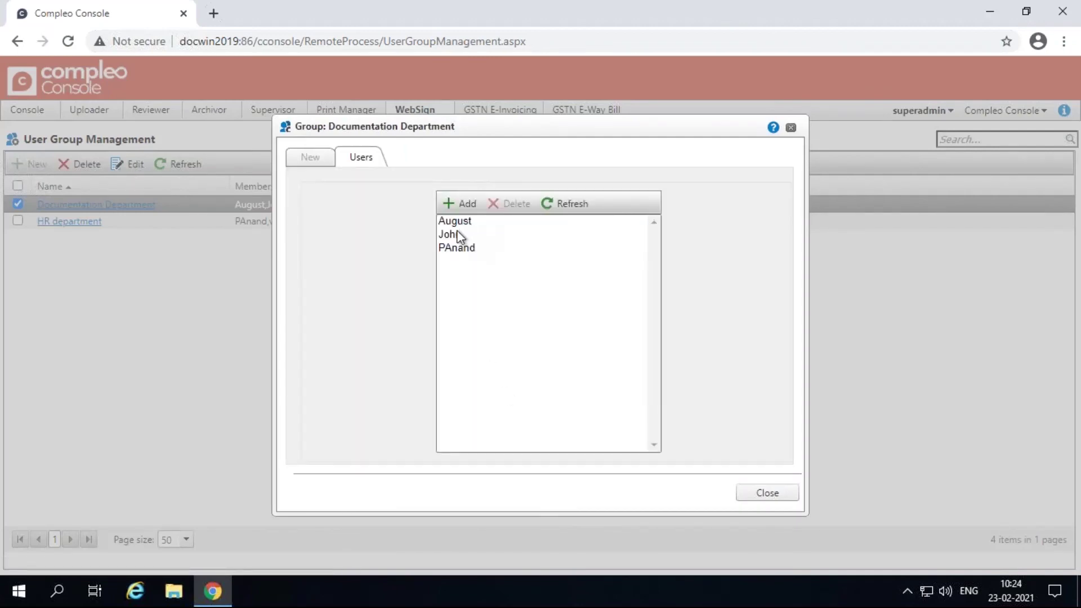
Step: Remove the second listed member from the Documentation Department group and close the group's settings
click(460, 236)
click(515, 204)
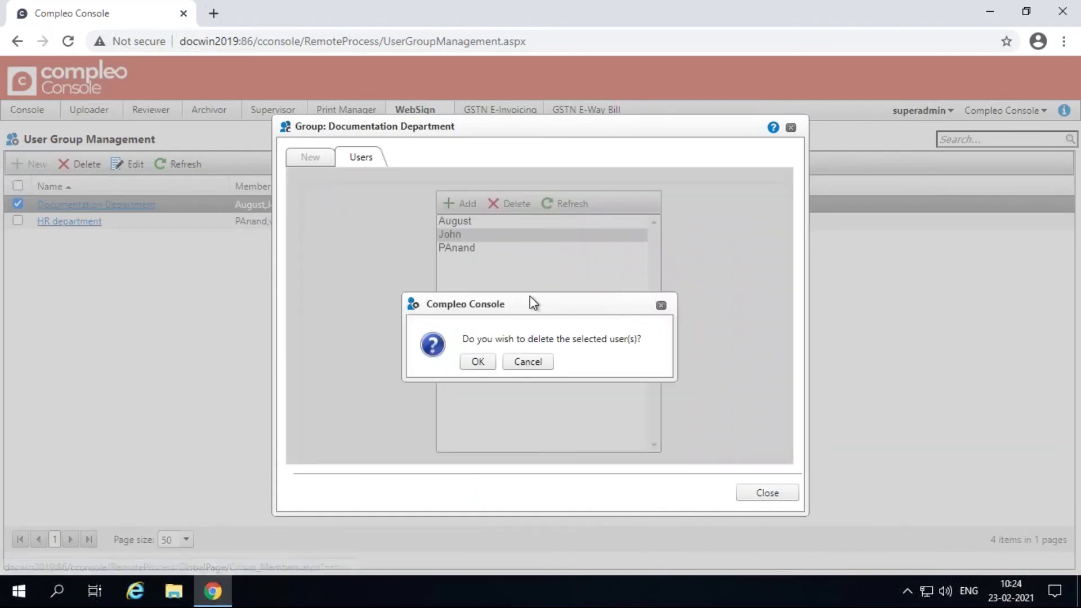
click(478, 361)
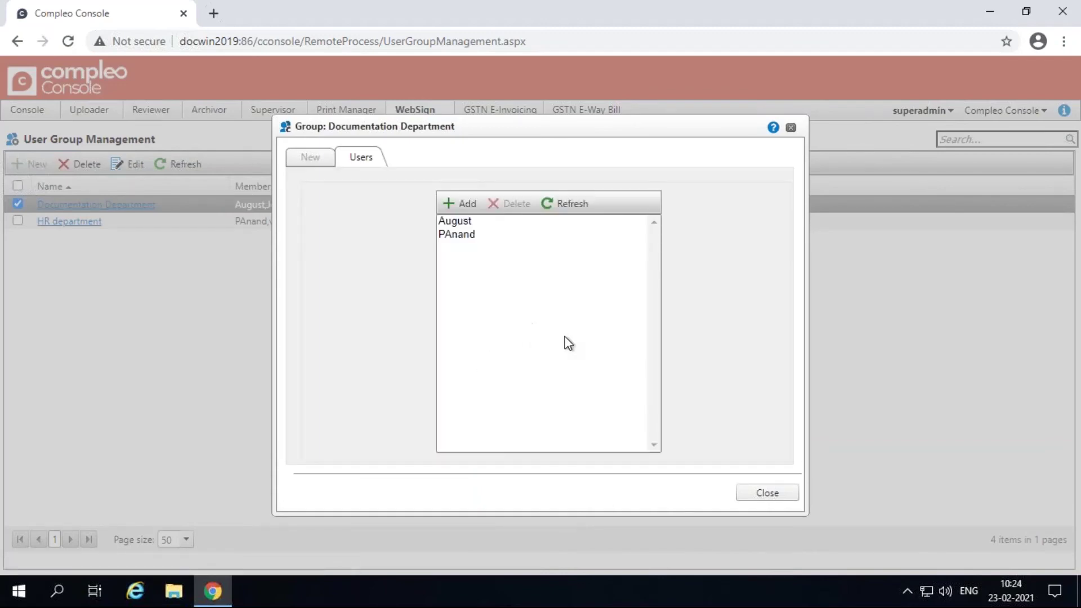
click(768, 493)
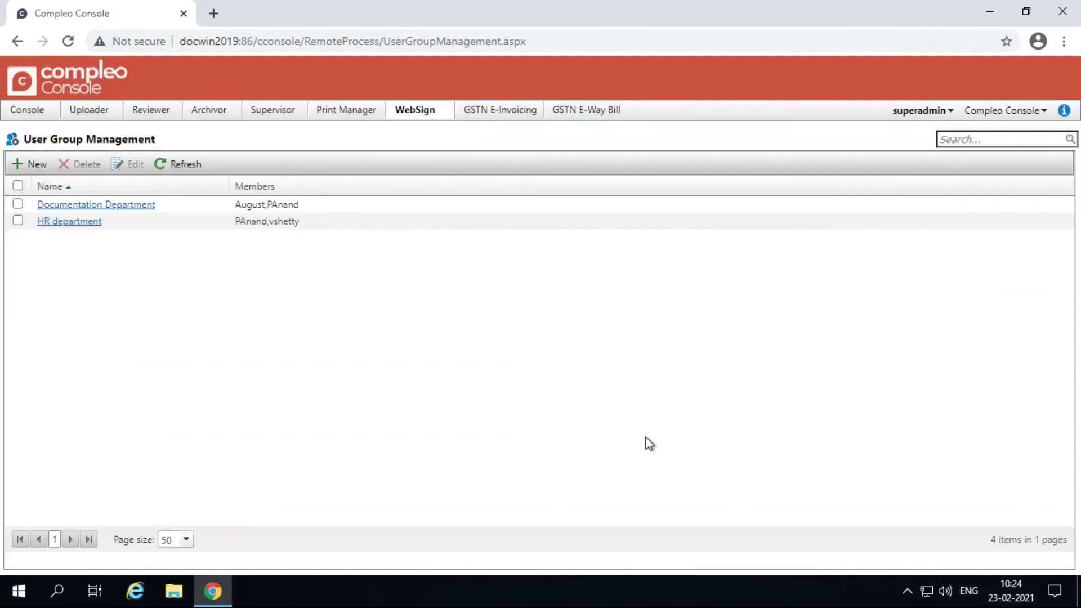
Step: In WebSign User Management, edit the second listed user and add them to the Documentation Department group
click(181, 169)
click(421, 116)
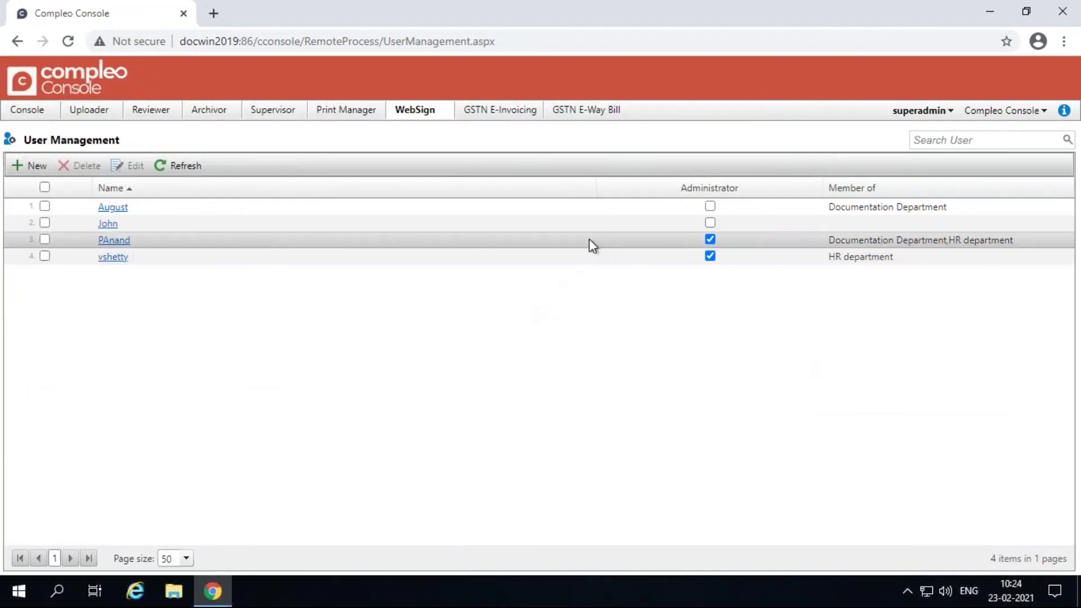
click(44, 223)
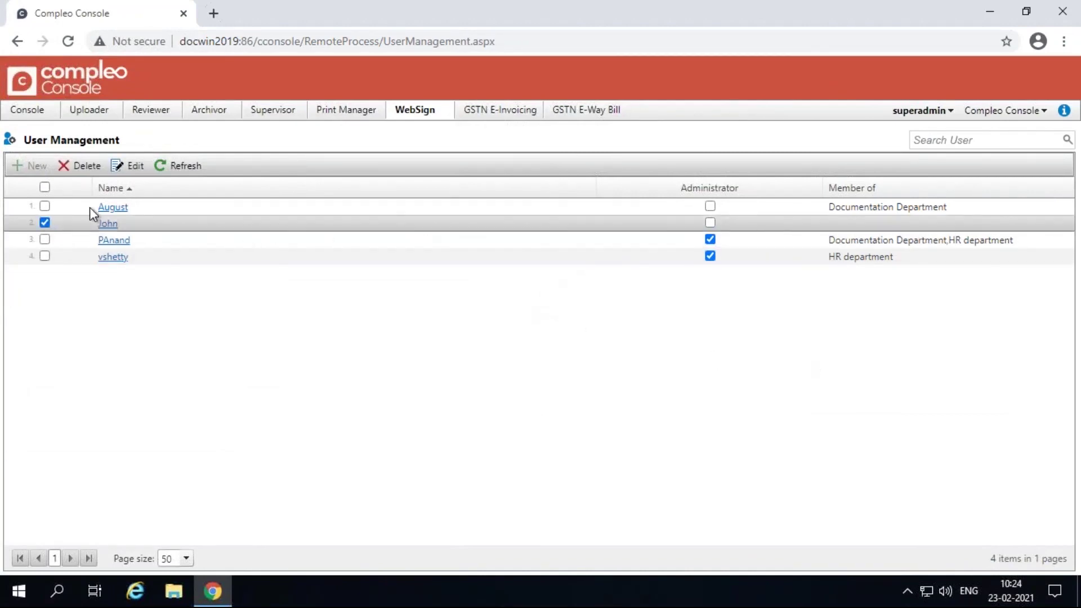
click(128, 167)
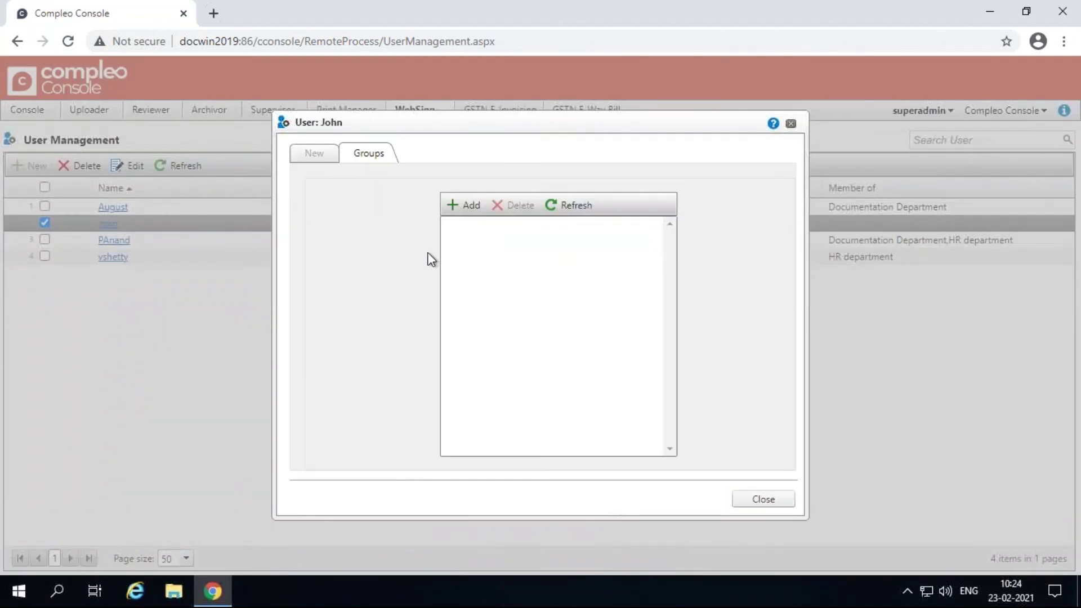
click(465, 206)
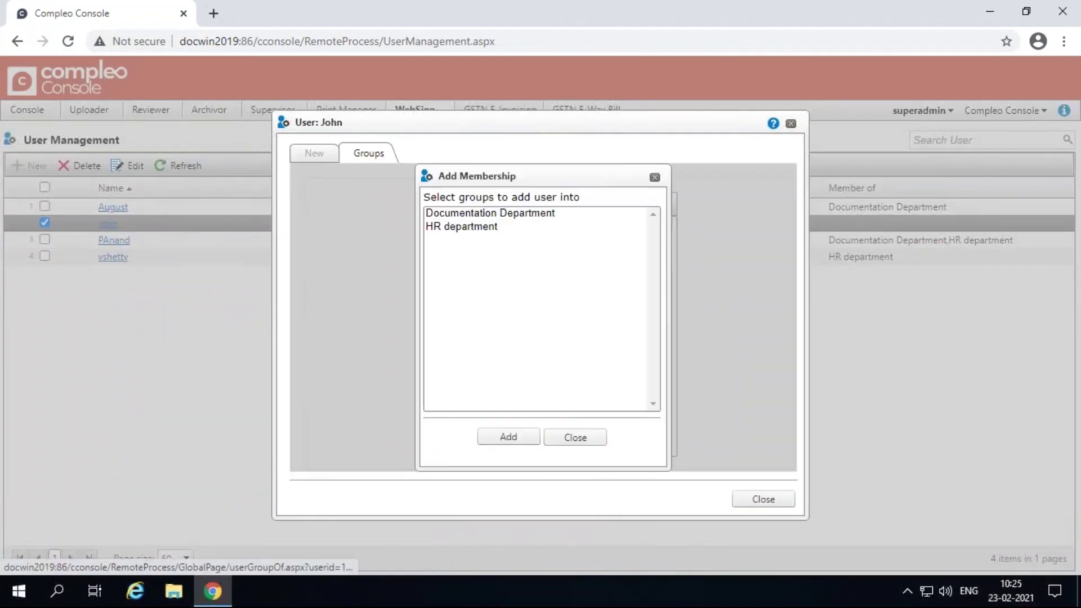
click(478, 214)
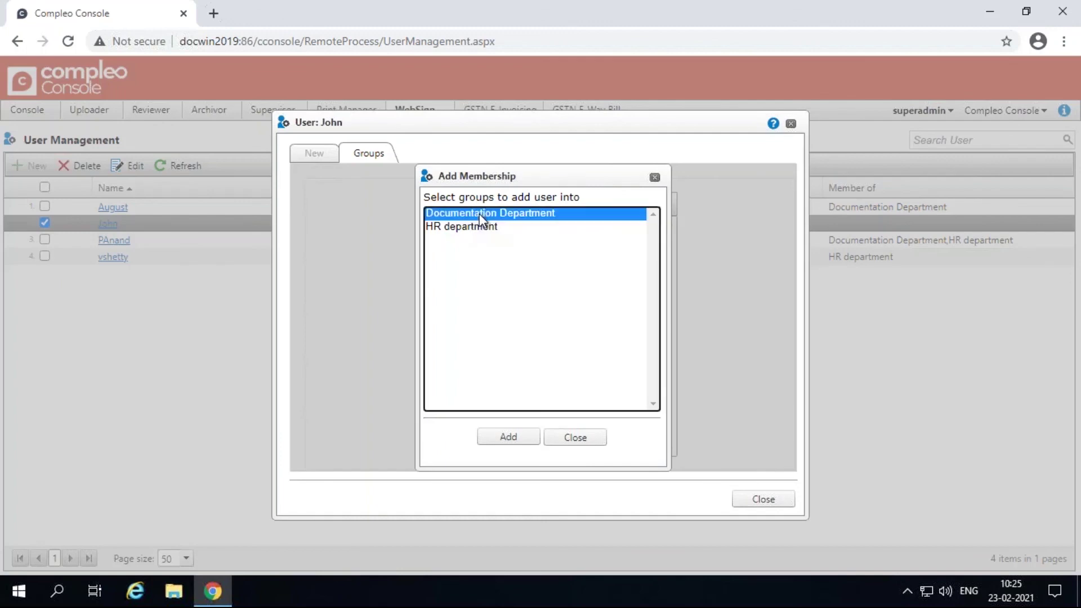
click(508, 438)
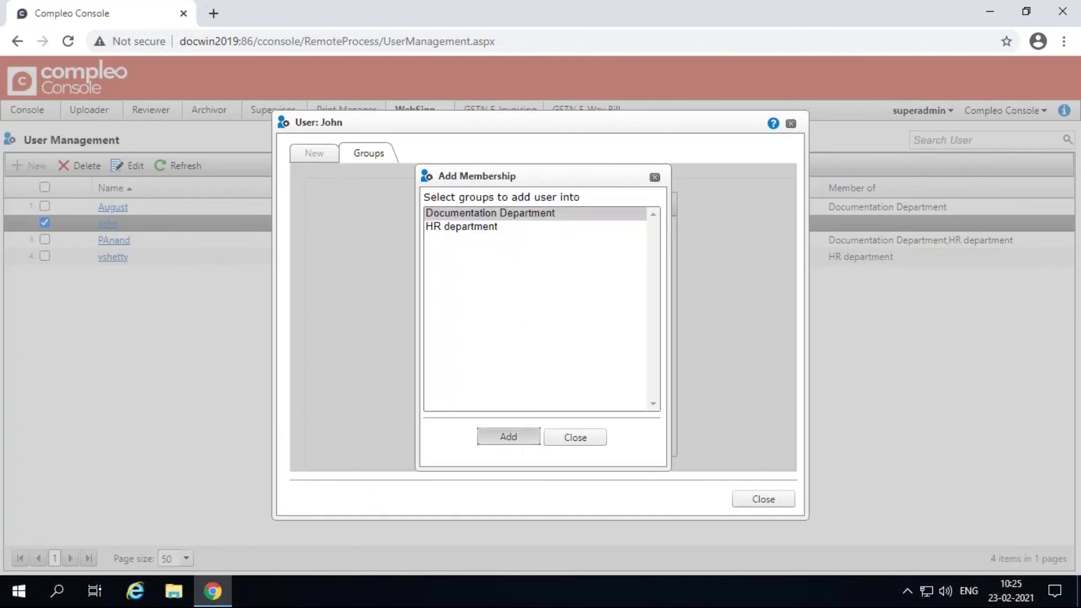
click(756, 505)
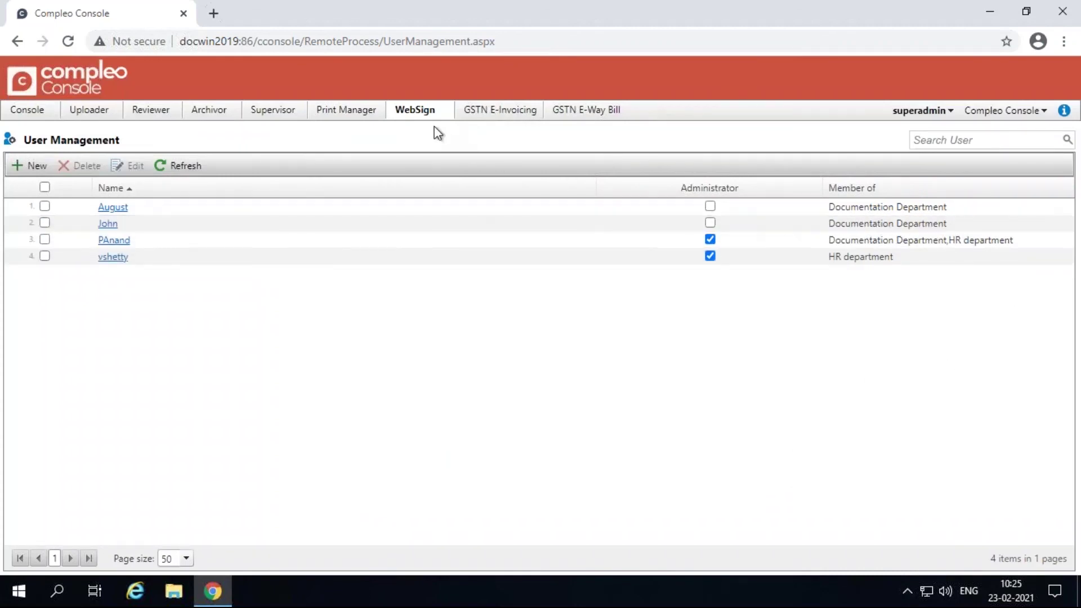
Step: Return to the WebSign User Group Management page
mouse_move(415, 118)
click(439, 170)
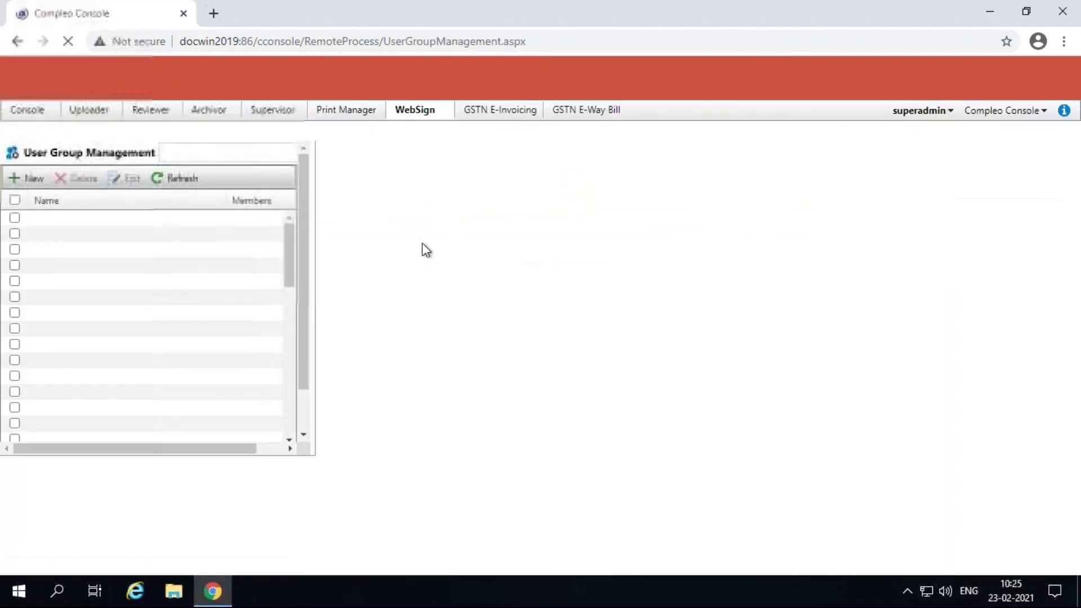